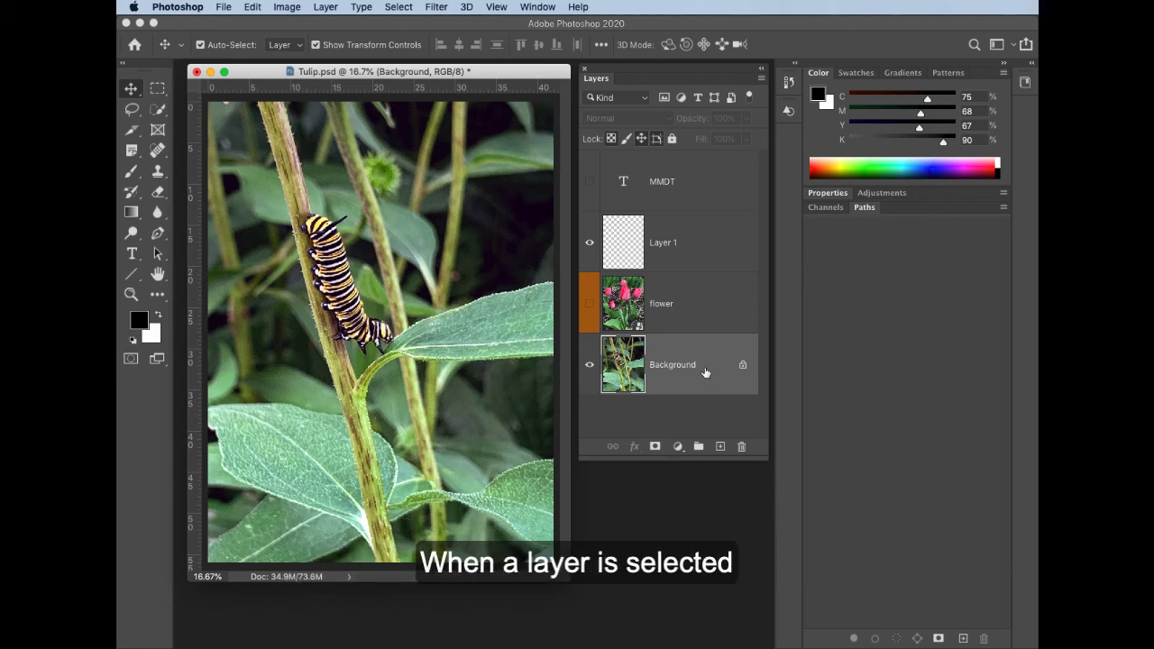
Examine how the Background layer behaves when it is selected, moved in the stack, and hidden and shown again.
left_click(717, 313)
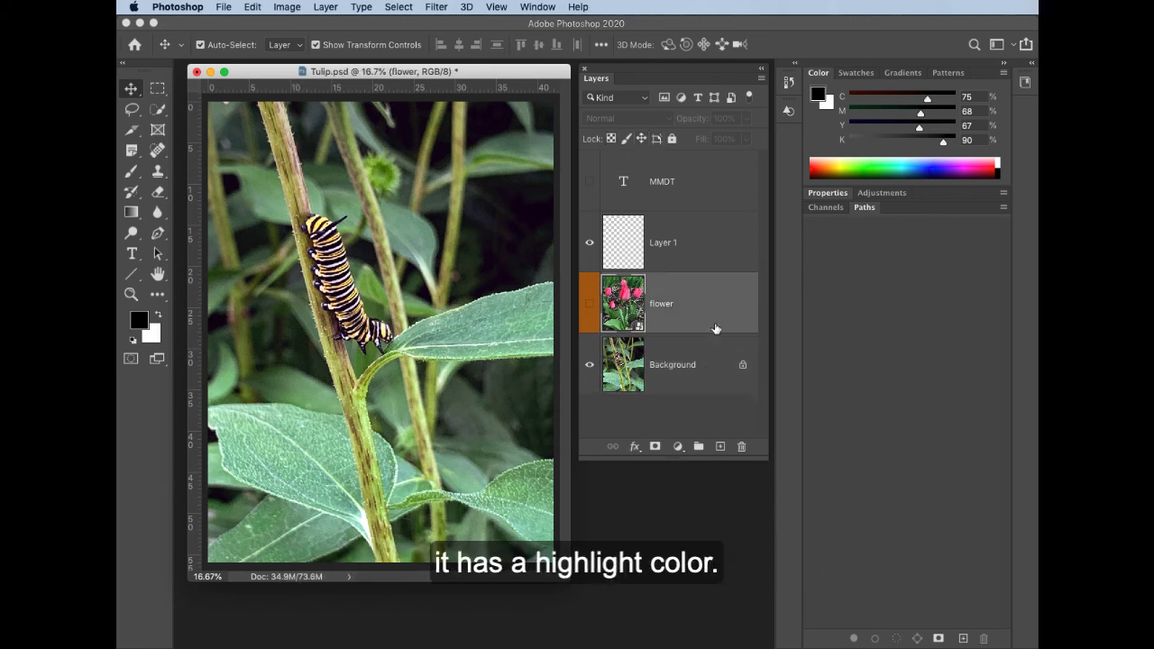
left_click(712, 372)
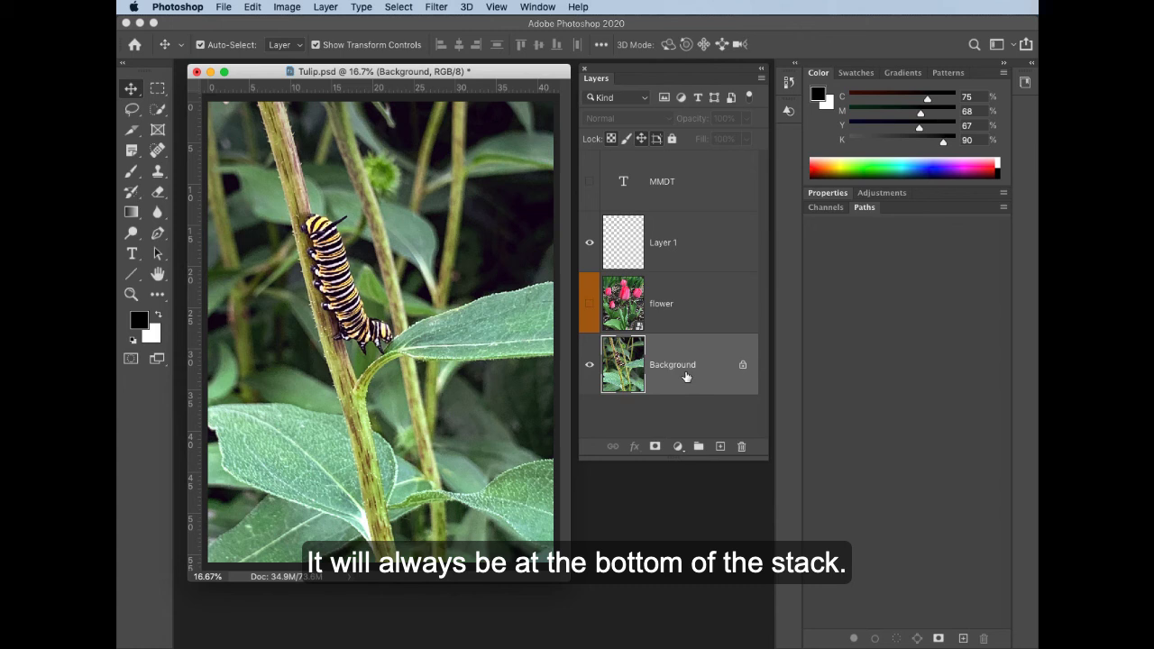
mouse_move(686, 377)
left_mouse_down()
mouse_move(682, 211)
mouse_move(683, 361)
left_mouse_up()
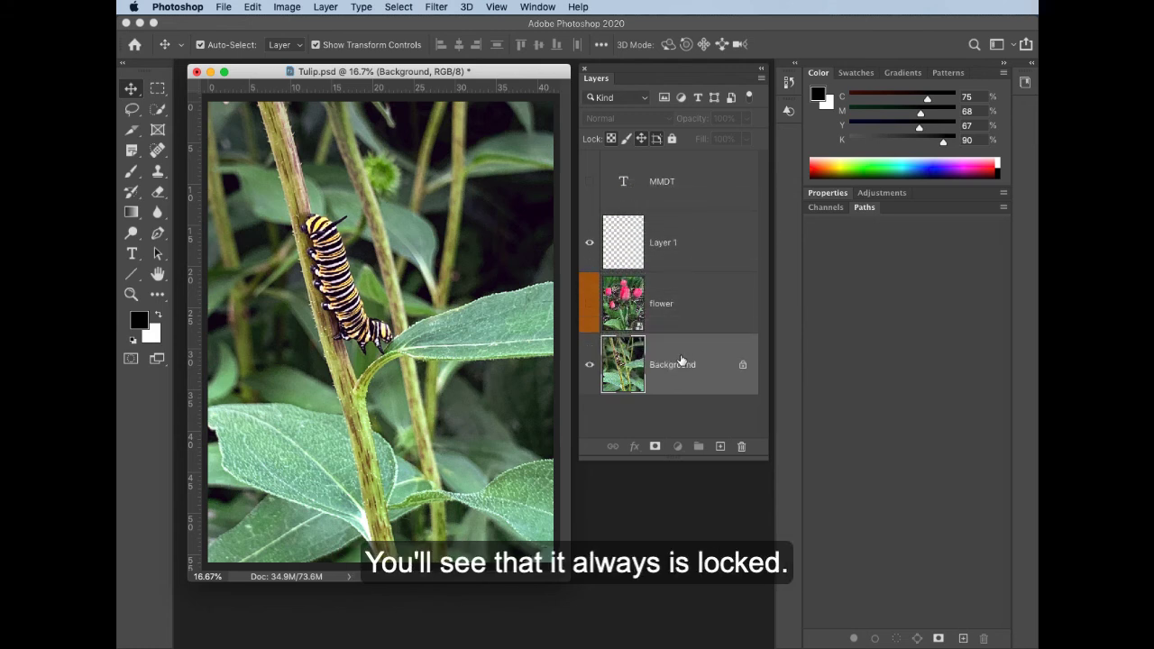
left_click(591, 370)
left_click(591, 370)
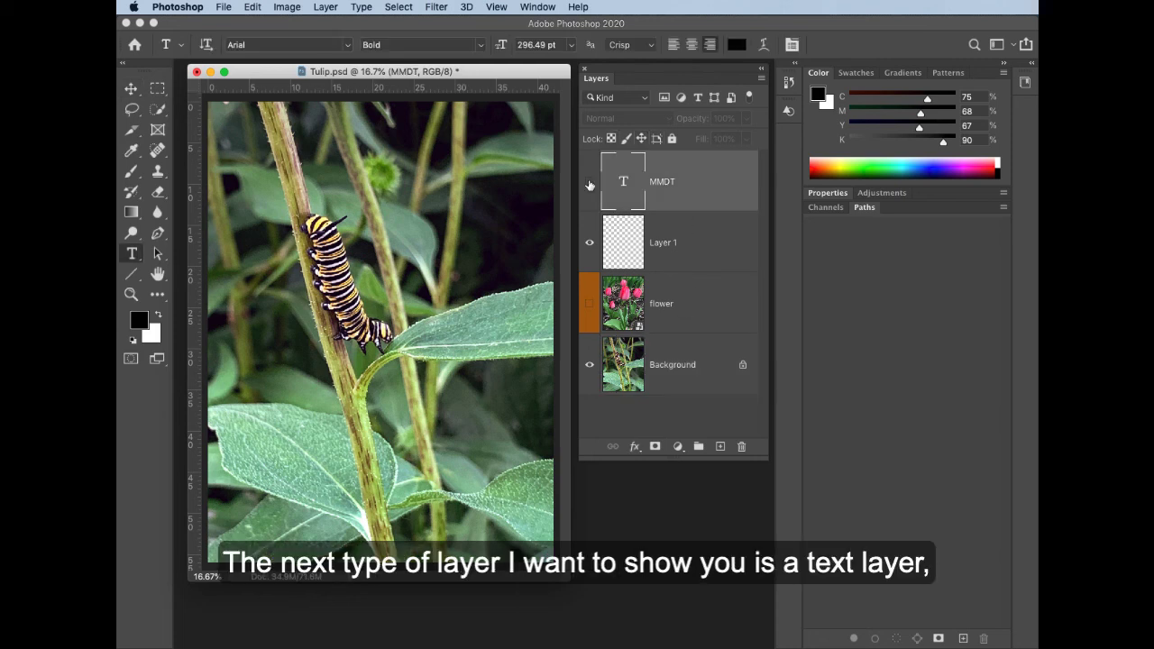
Make the hidden MMDT text layer visible in the image.
left_click(590, 184)
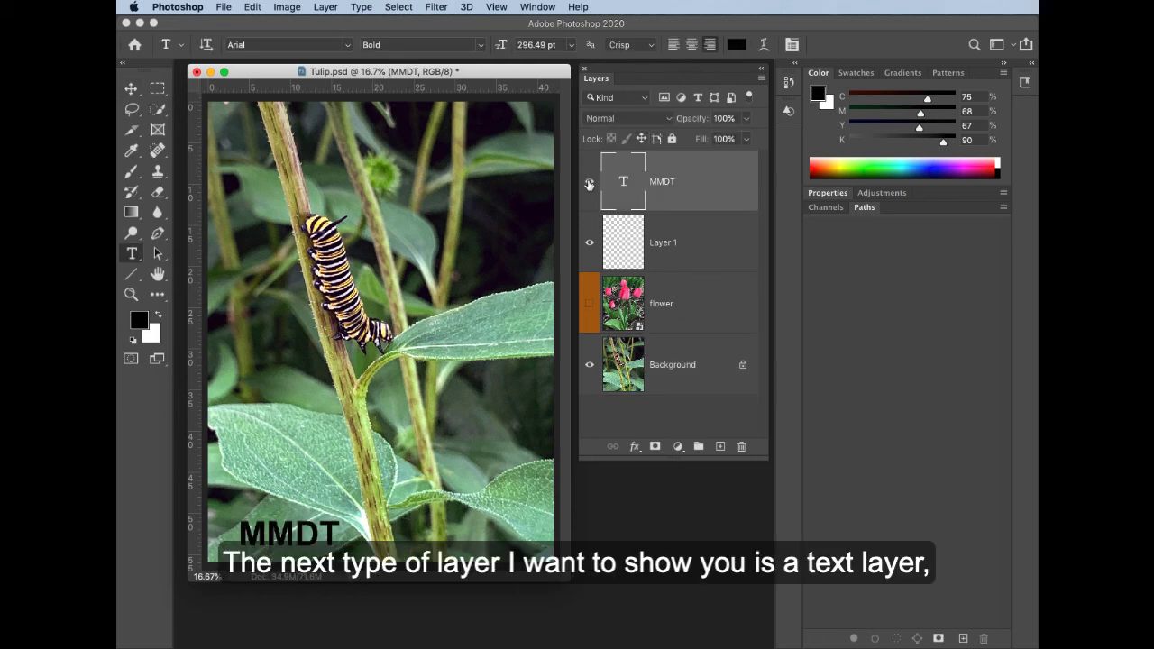
left_click(590, 184)
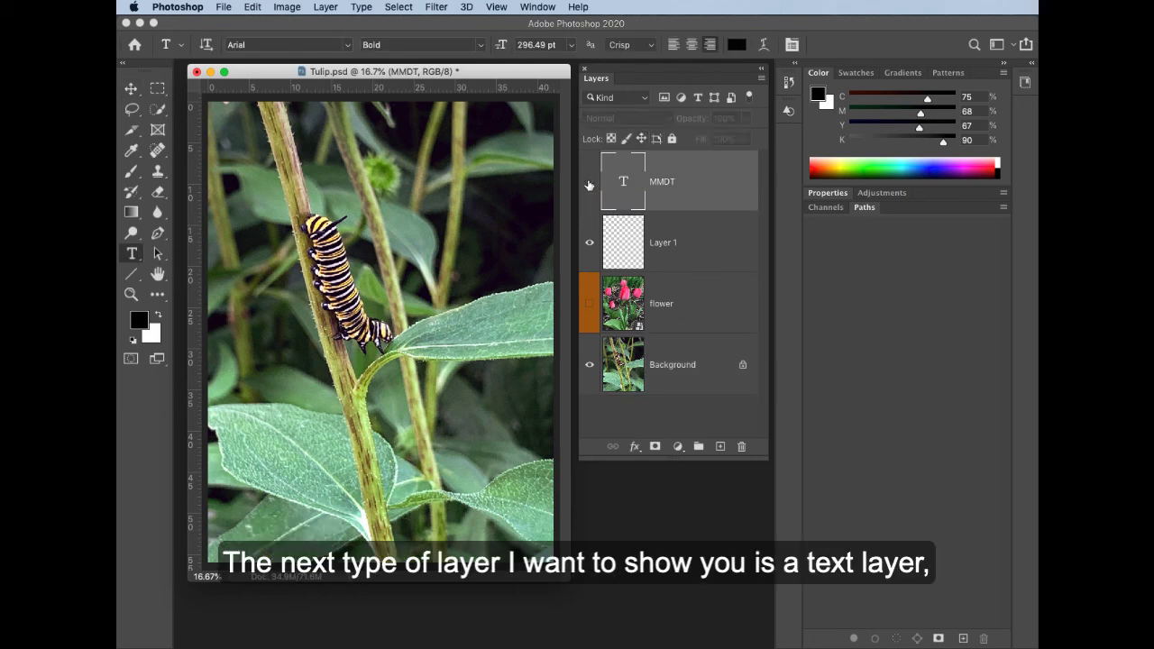
left_click(590, 184)
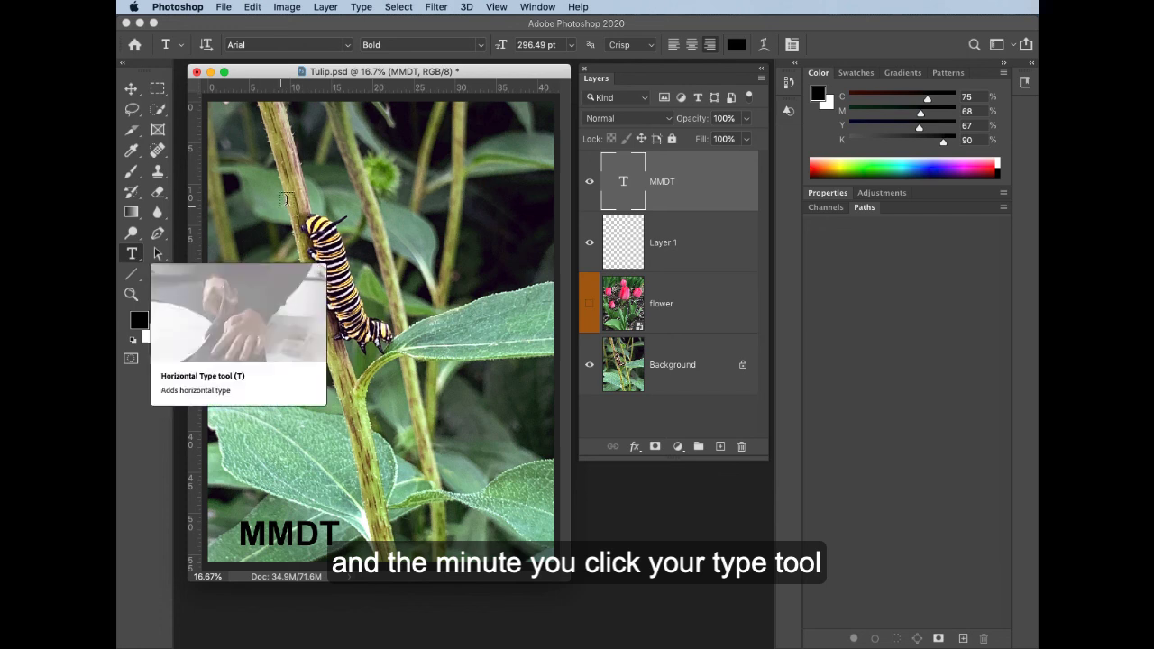
Start a new horizontal text line above the caterpillar, with white text at a size of 800 pt.
left_click(355, 184)
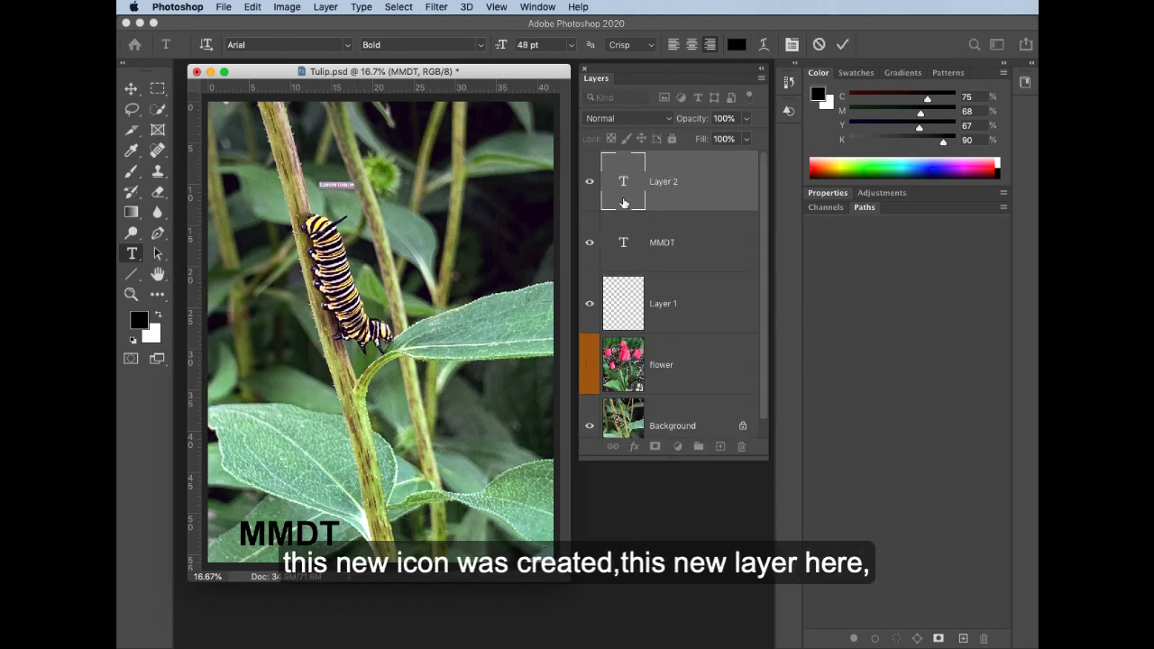
left_click(742, 45)
left_click_drag(611, 288, 646, 245)
left_click(768, 253)
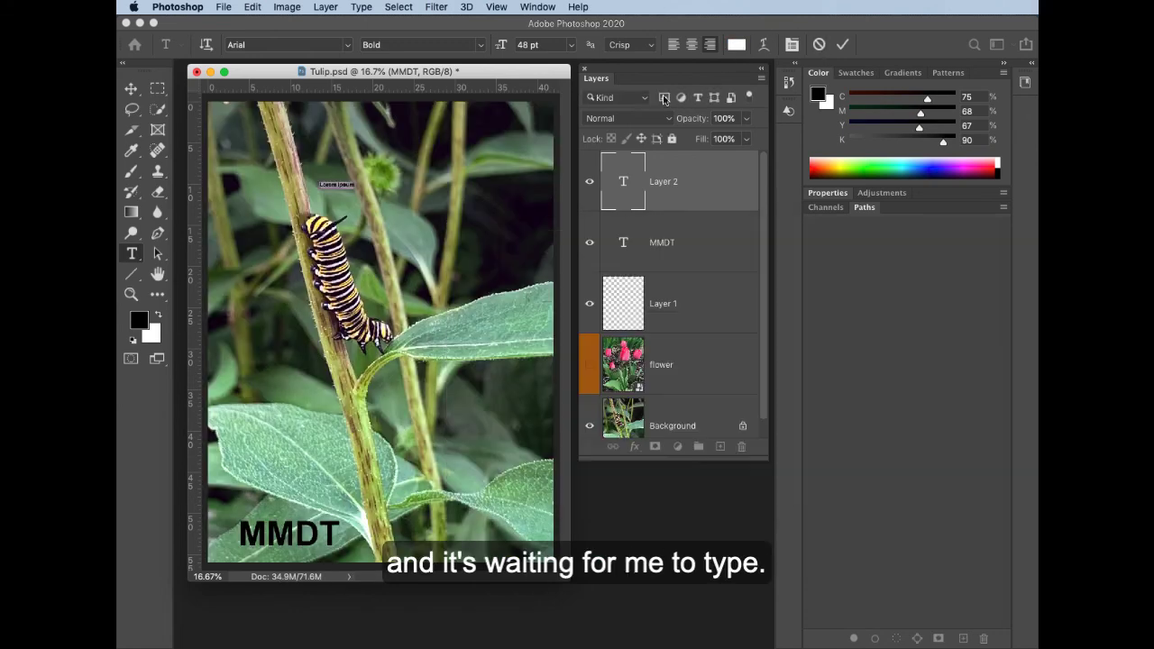
double_click(527, 46)
type("800")
key("Return")
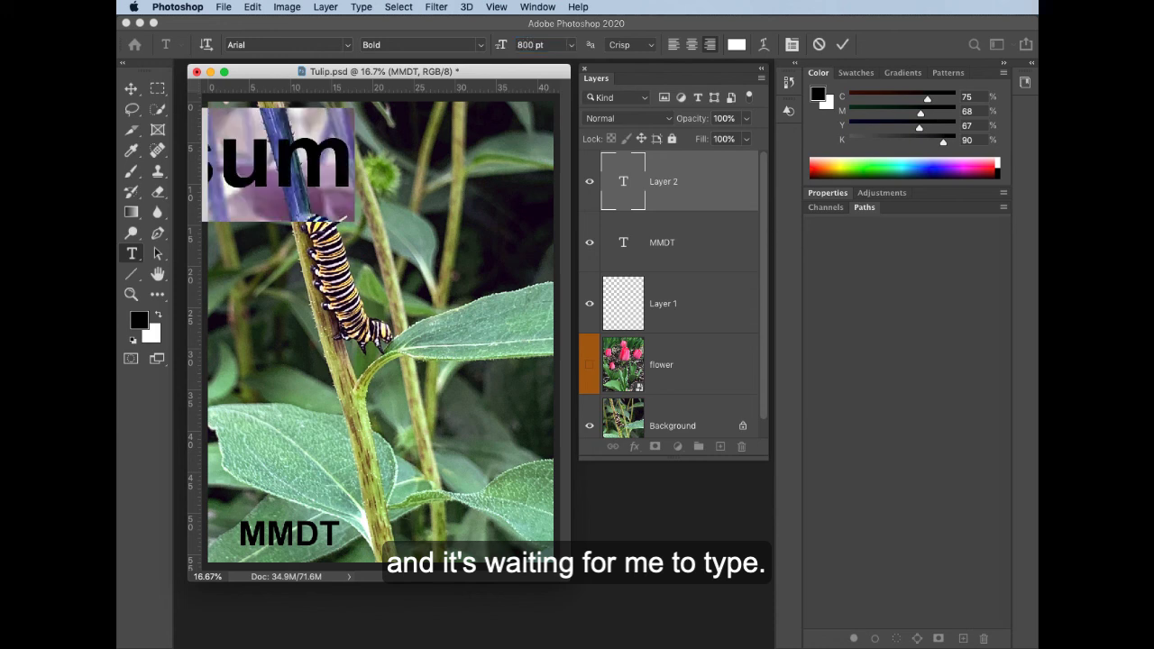
Enter "Hello" as the new text, centre-align it, and commit it by switching to the Move tool.
type("Hello")
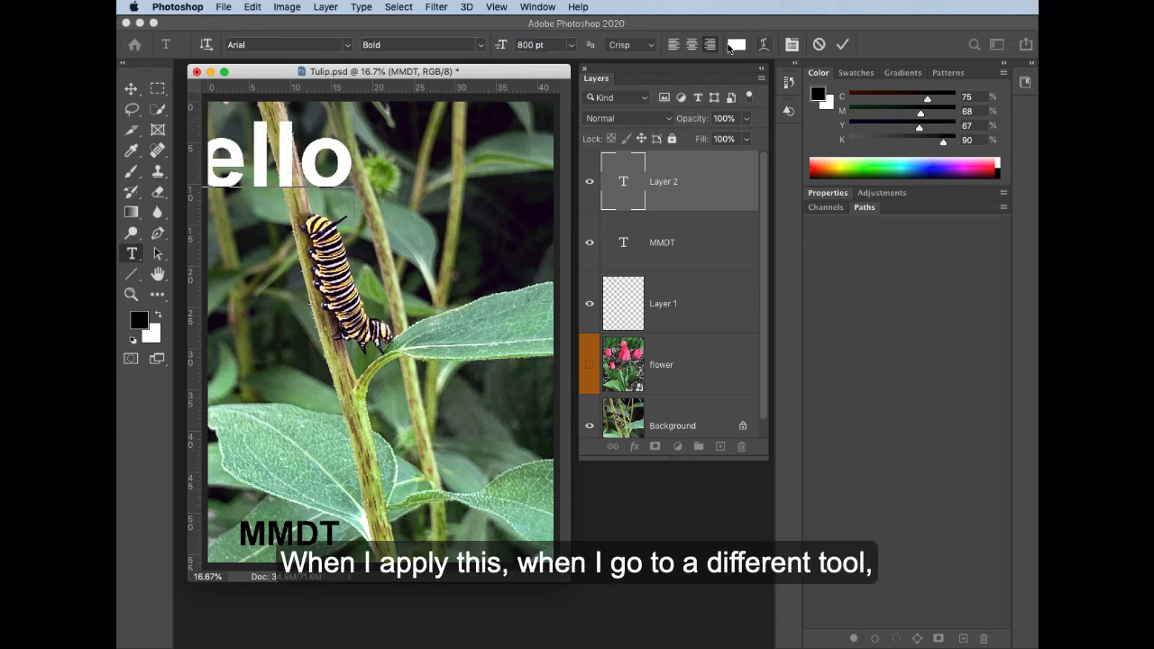
left_click(692, 44)
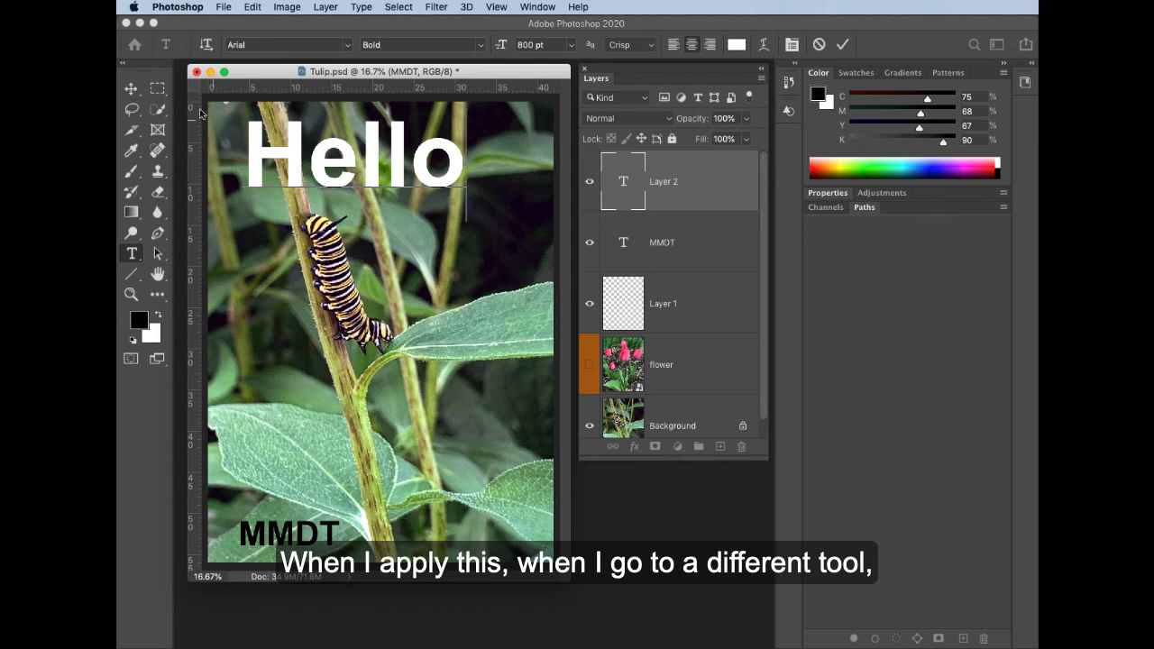
left_click(132, 90)
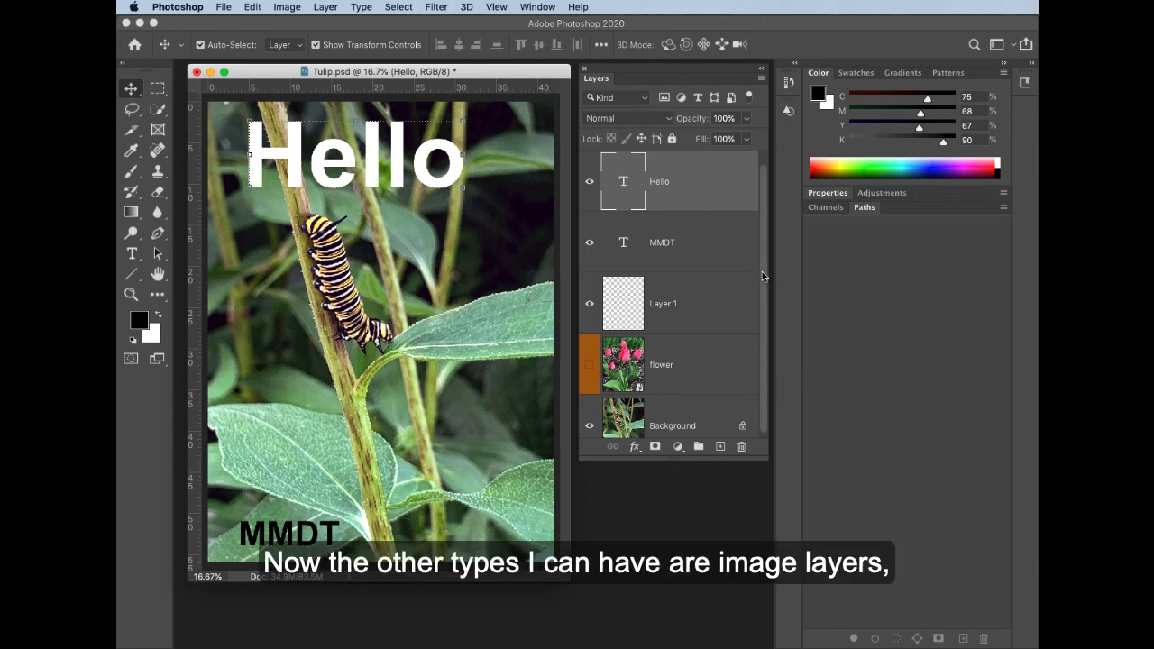
Reduce the layer thumbnails from the largest size to the medium size.
left_click_drag(763, 272, 762, 281)
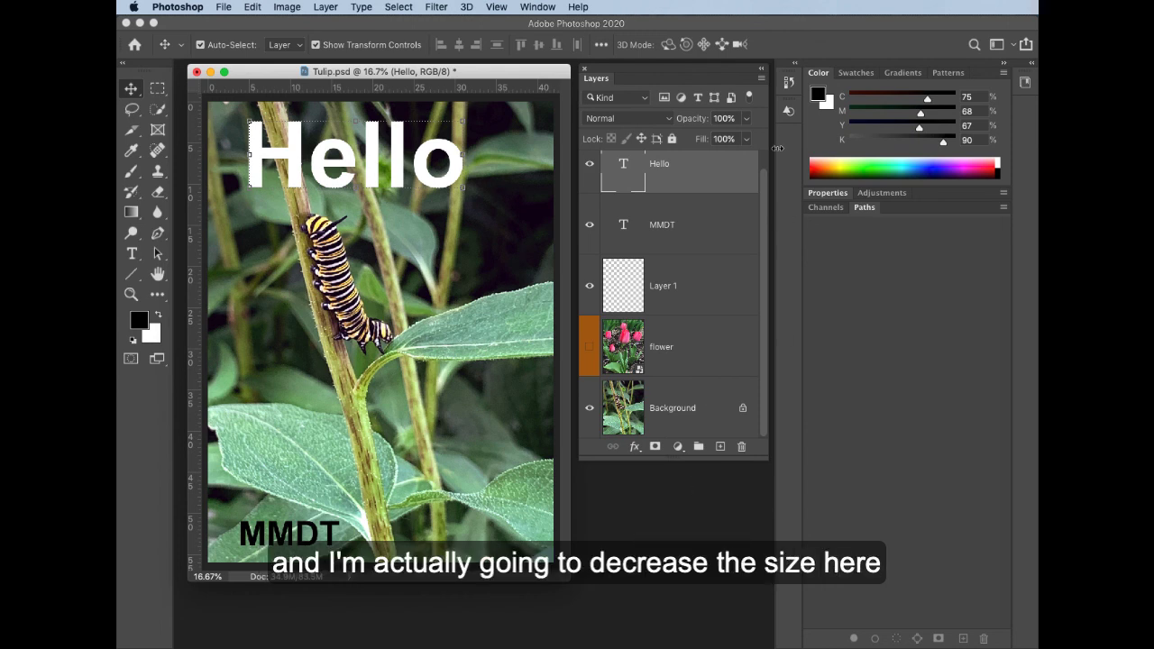
left_click(762, 83)
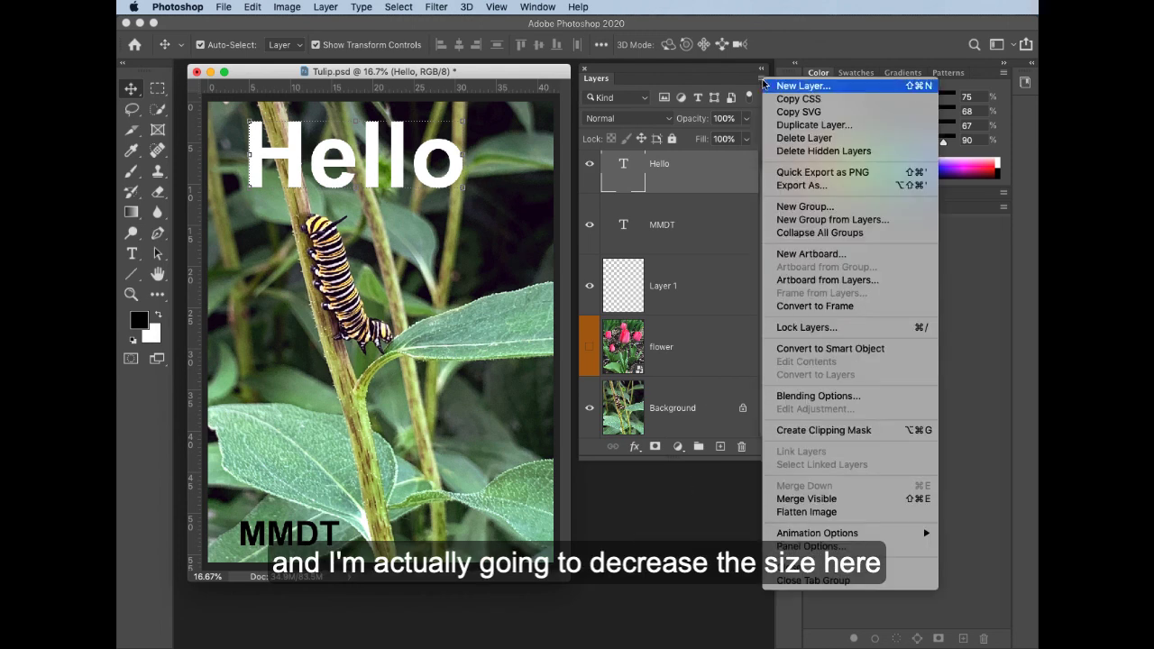
left_click(816, 546)
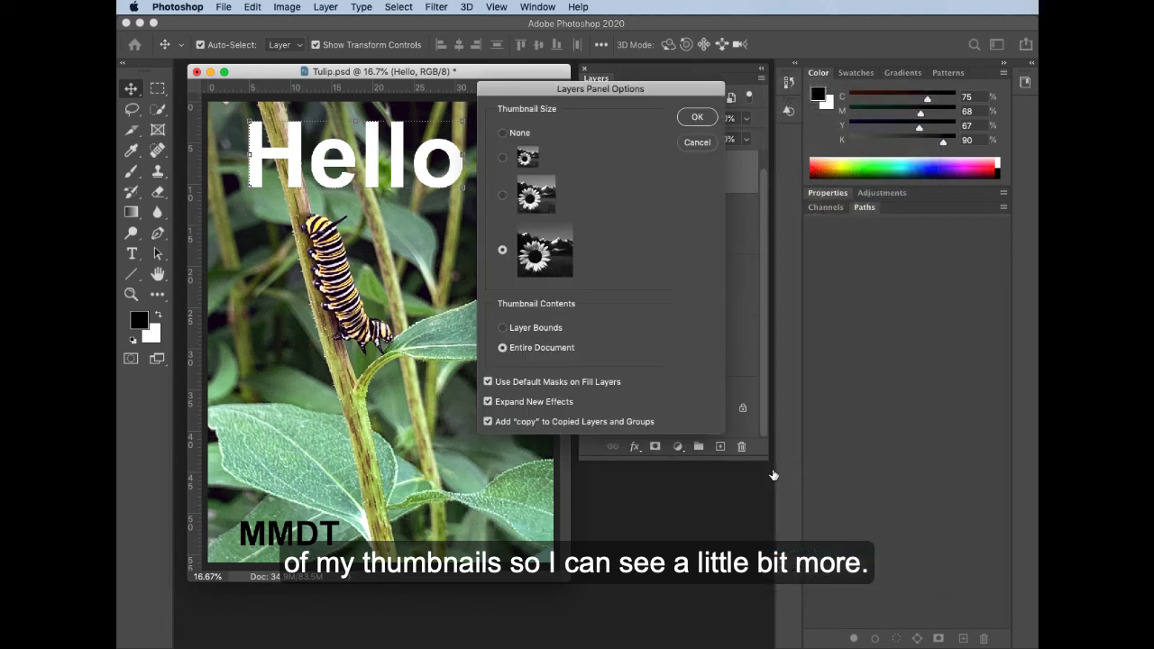
left_click(503, 195)
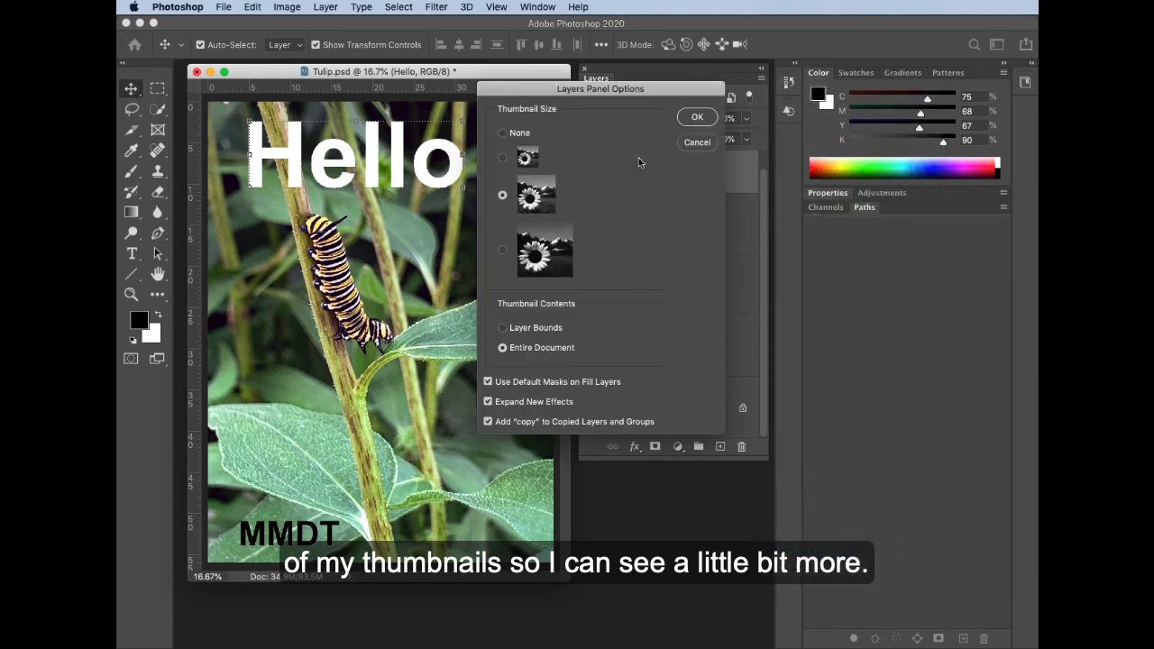
left_click(695, 118)
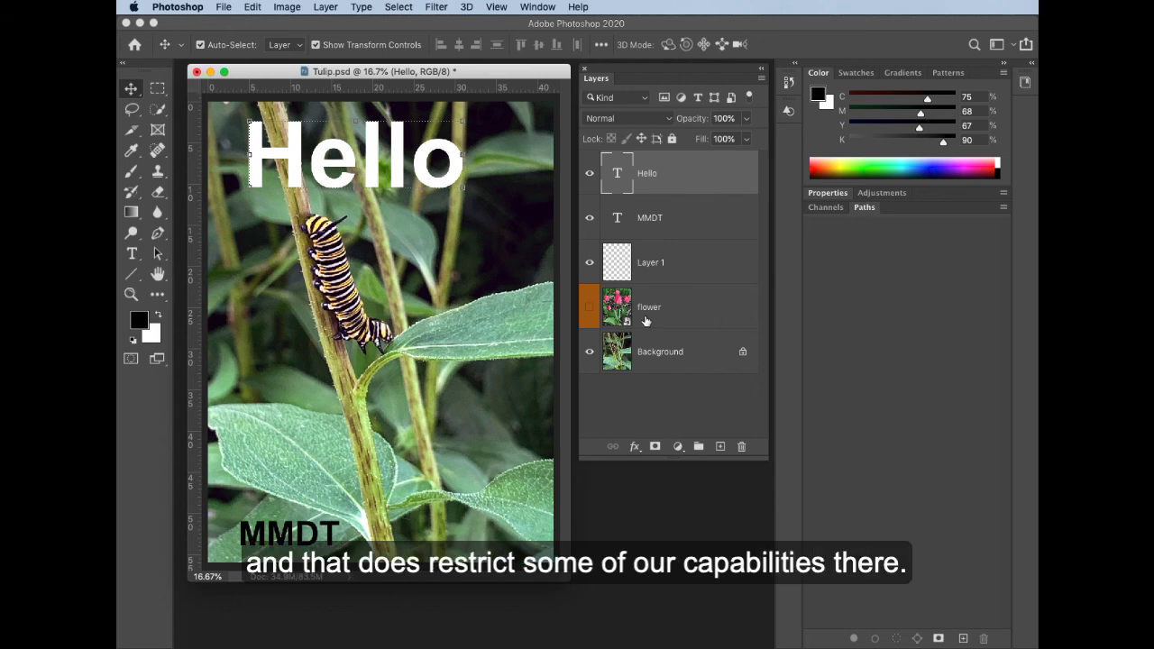
Select Layer 1 and hide the MMDT, Hello and Background layers so only Layer 1 is displayed.
left_click(663, 270)
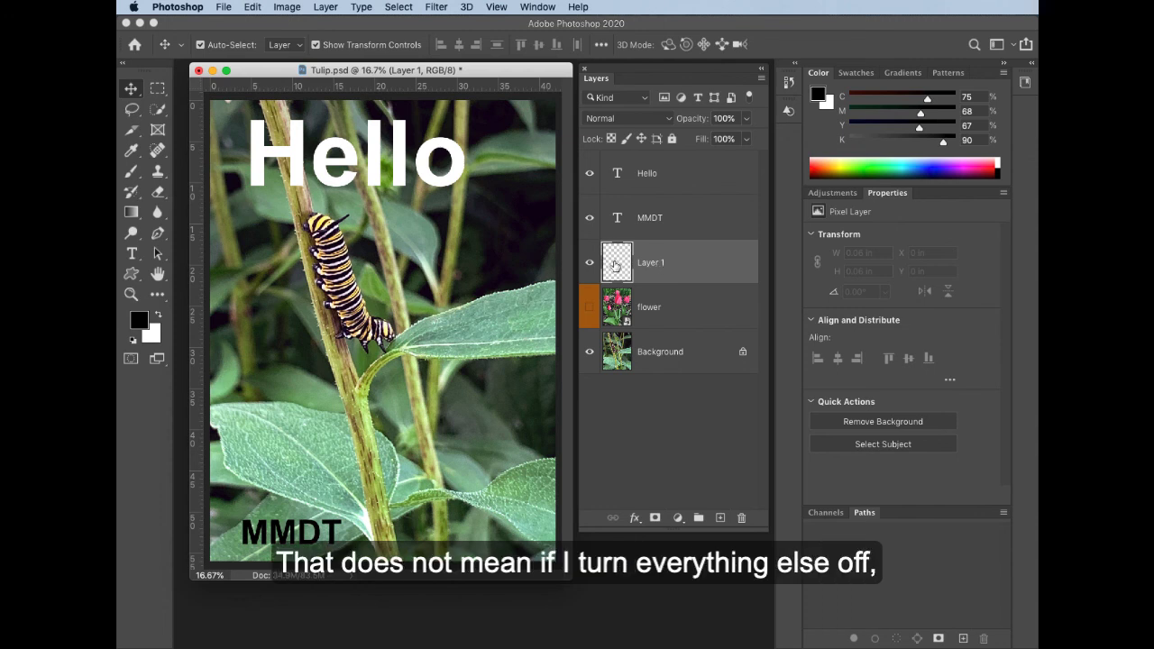
left_click(590, 218)
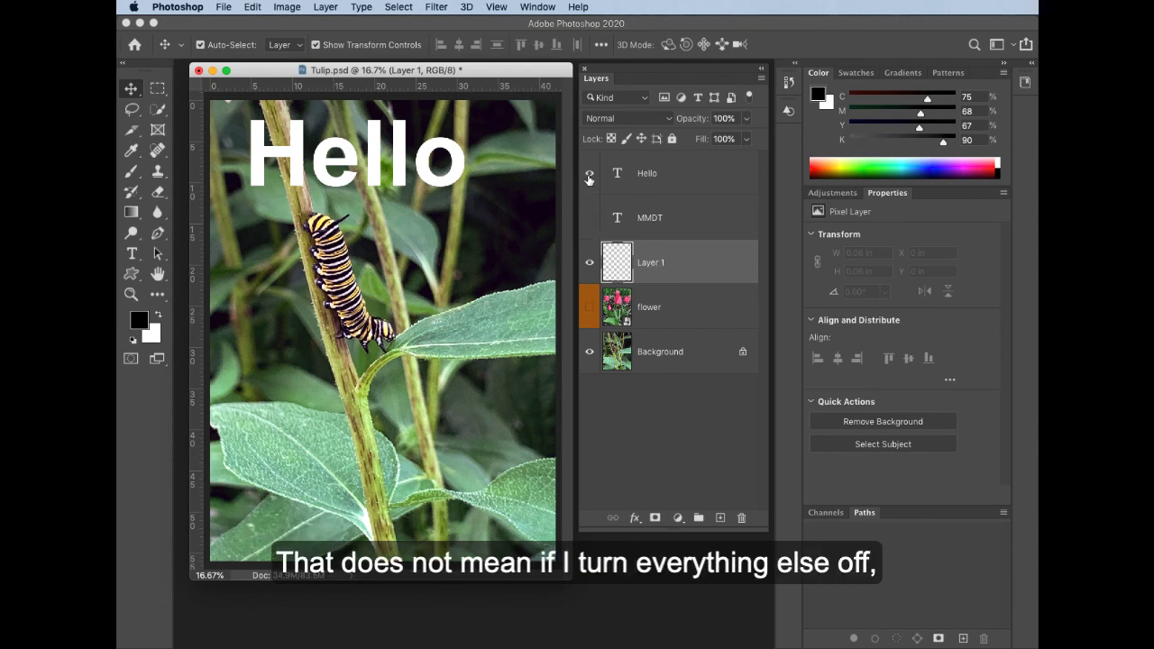
left_click(590, 174)
left_click(590, 353)
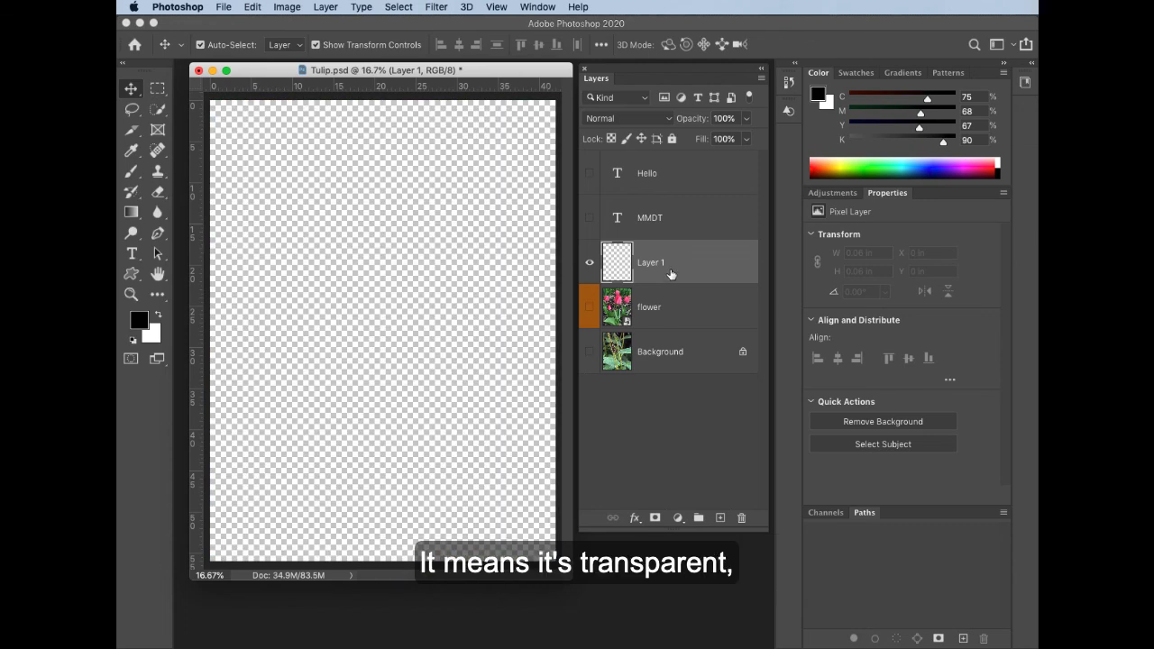
Draw a black twelve-petal flower custom shape, about 2001 by 1971 px, in the middle of the canvas.
left_click(139, 281)
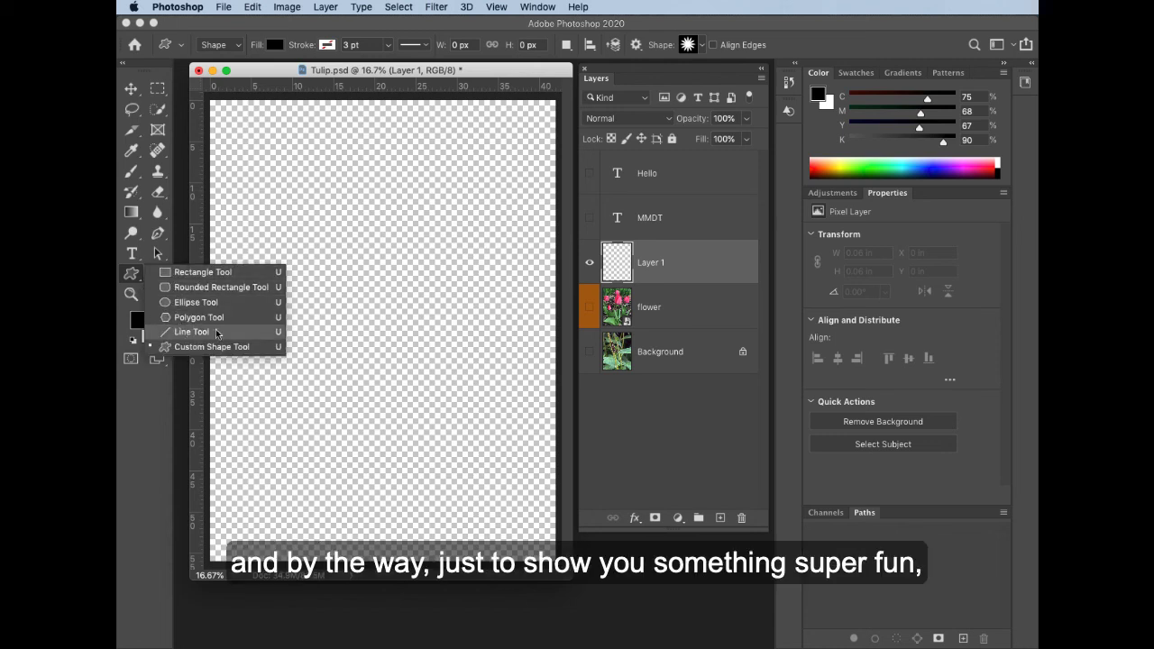
left_click(259, 351)
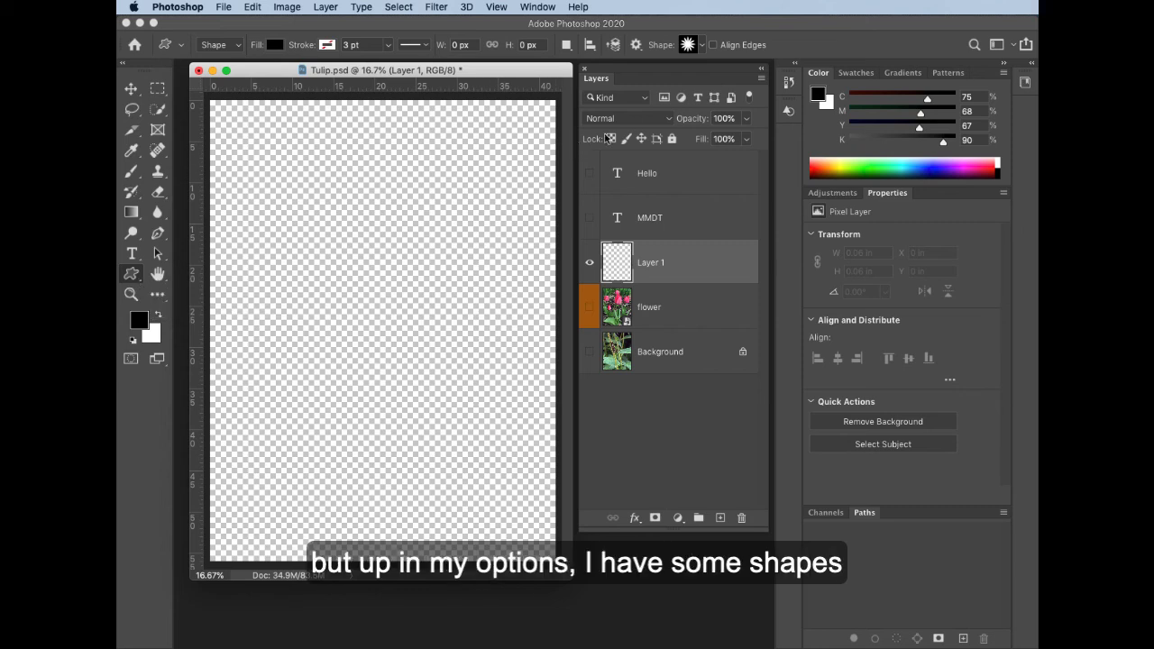
left_click(702, 46)
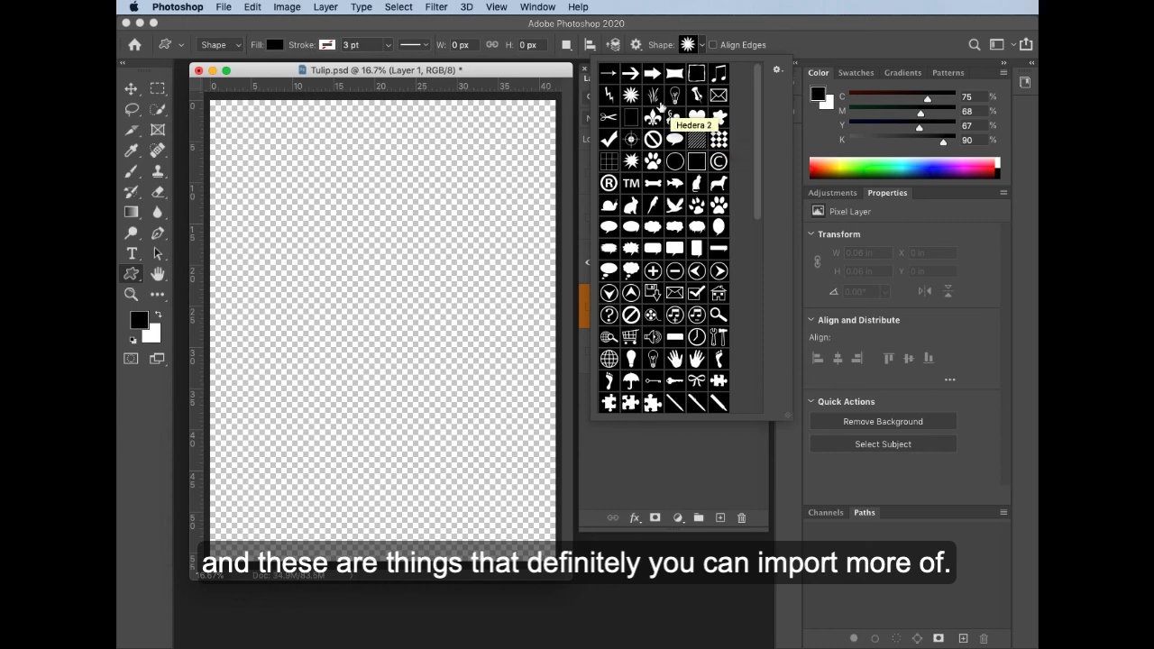
left_click(633, 96)
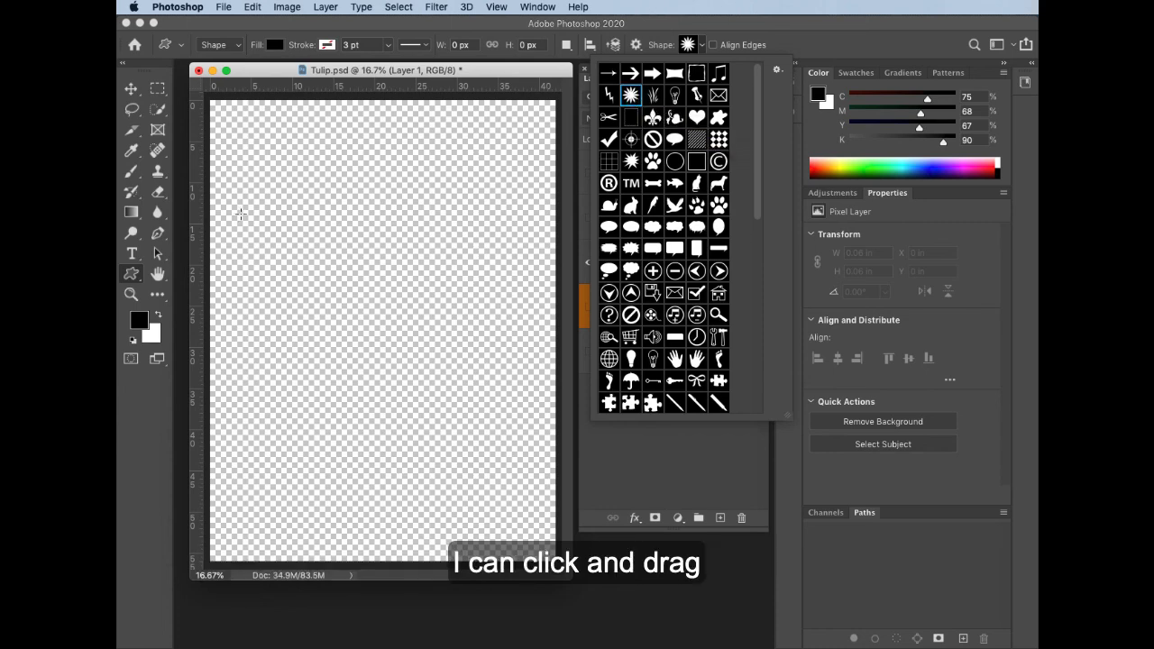
left_click_drag(264, 217, 487, 440)
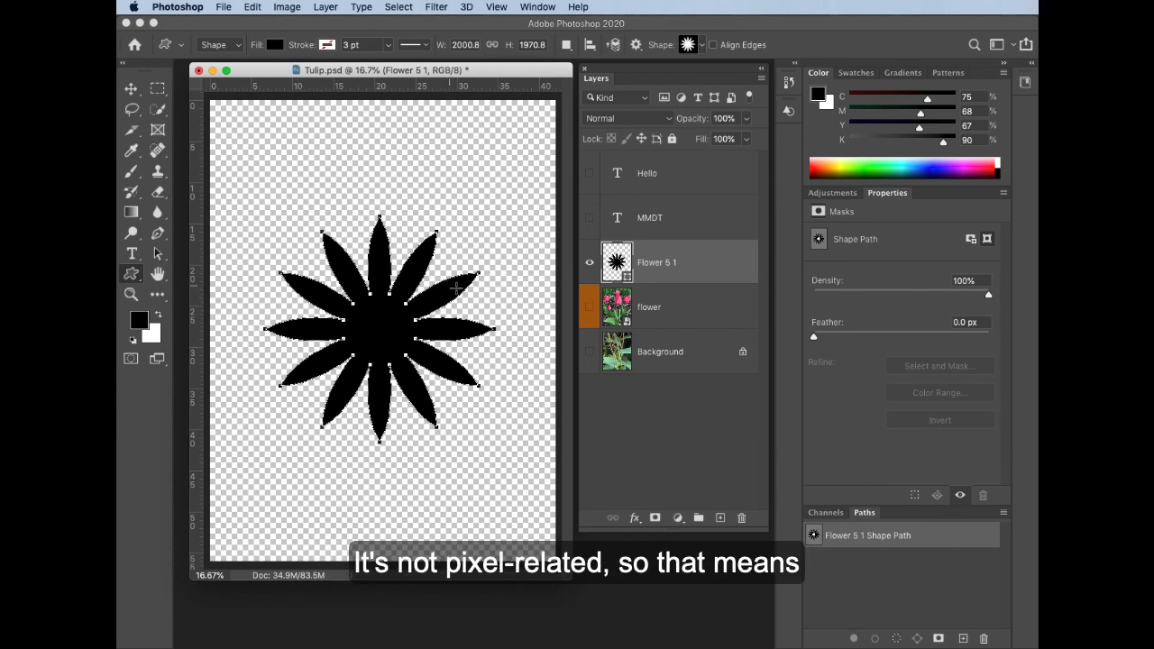
Select the flower shape's path with the Path Selection tool and move it slightly upward on the canvas.
left_click(156, 255)
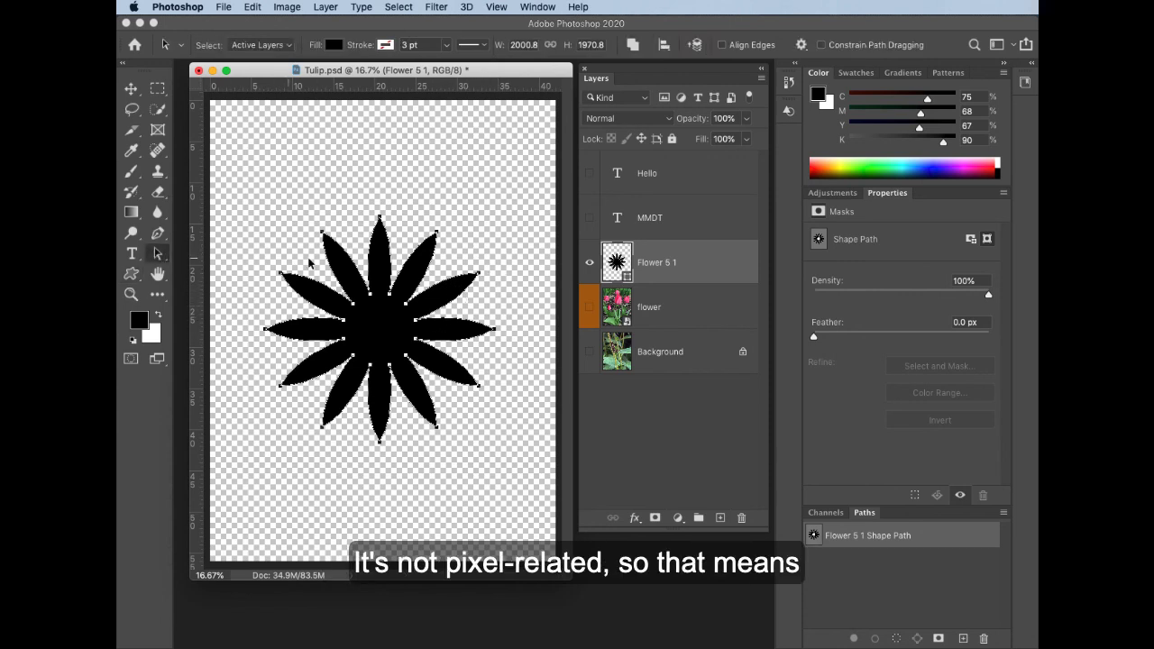
left_click(452, 255)
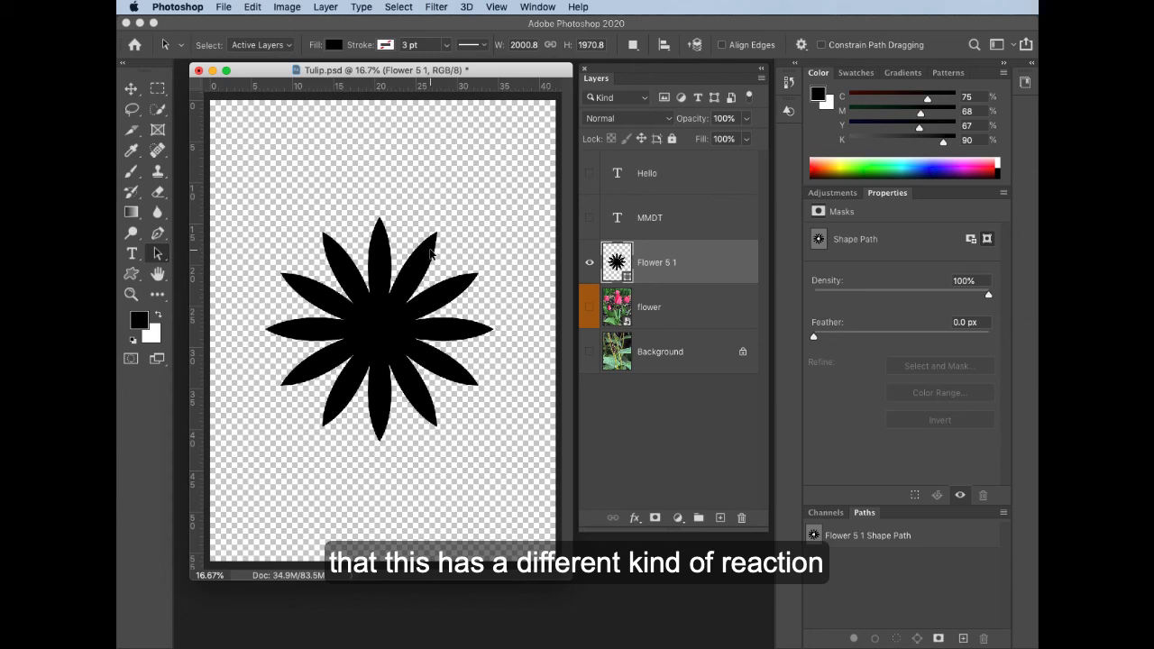
left_click(431, 256)
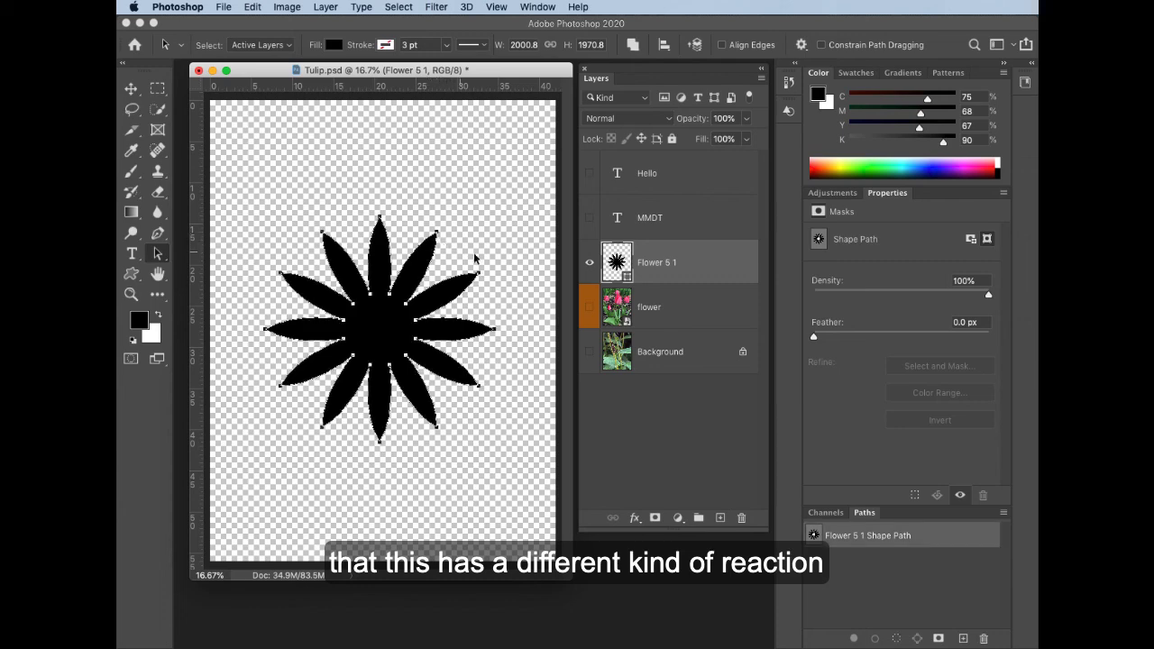
left_click_drag(406, 330, 406, 319)
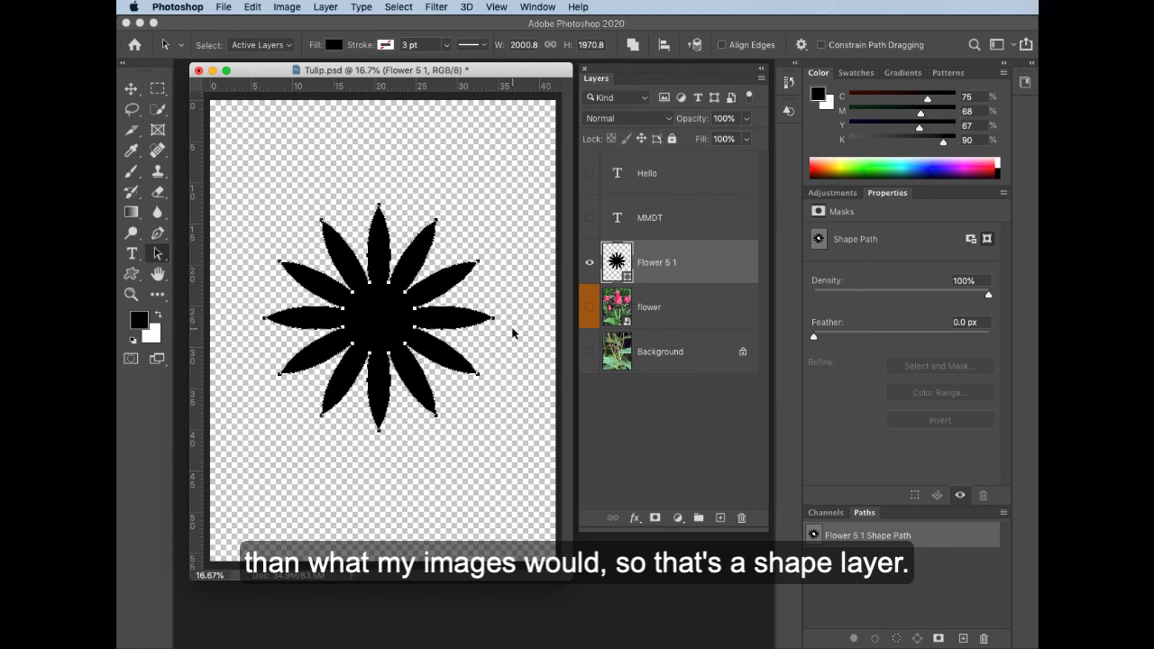
Add a Hue/Saturation adjustment layer above the flower shape and set its Hue to +71.
left_click(678, 521)
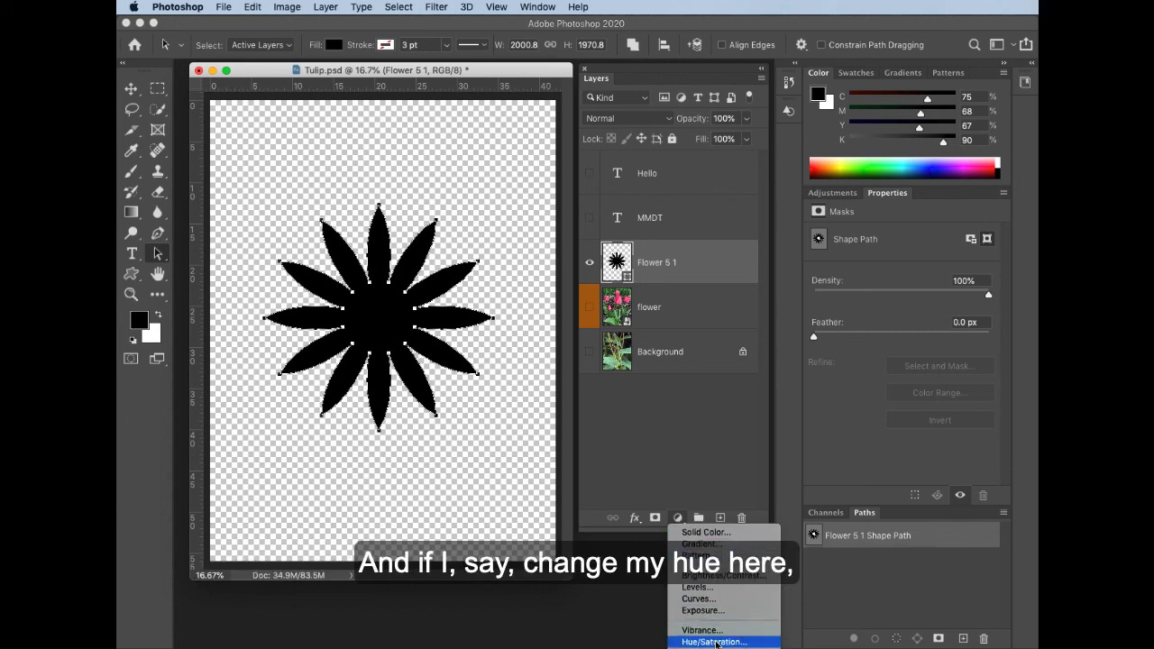
left_click(714, 643)
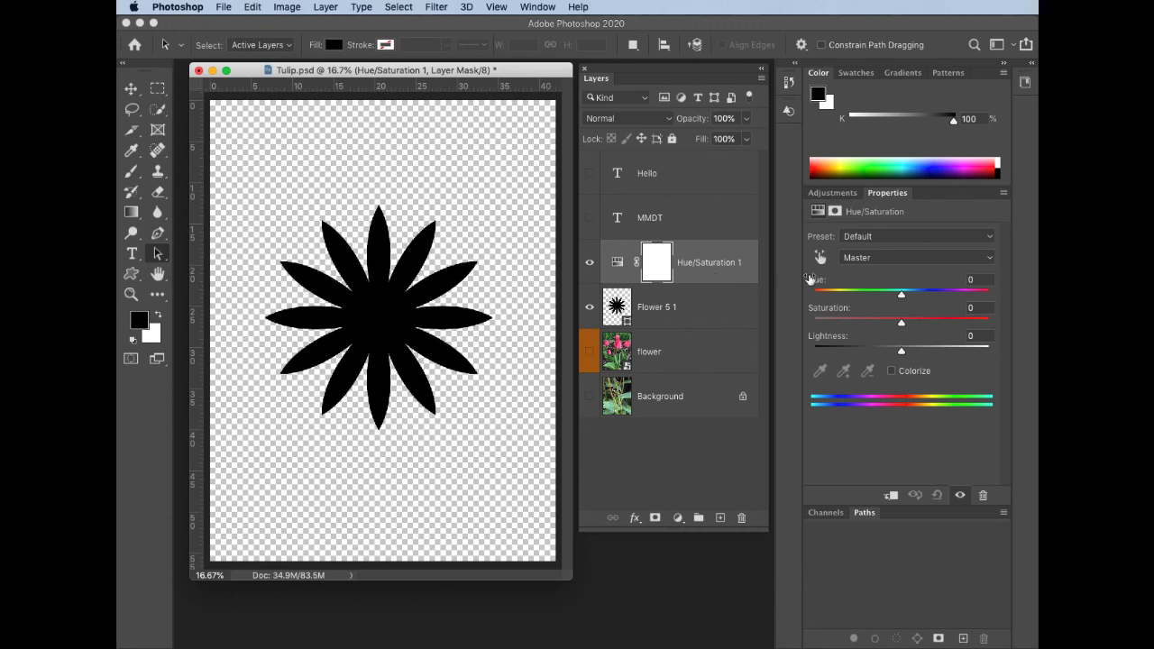
left_click_drag(902, 297, 951, 298)
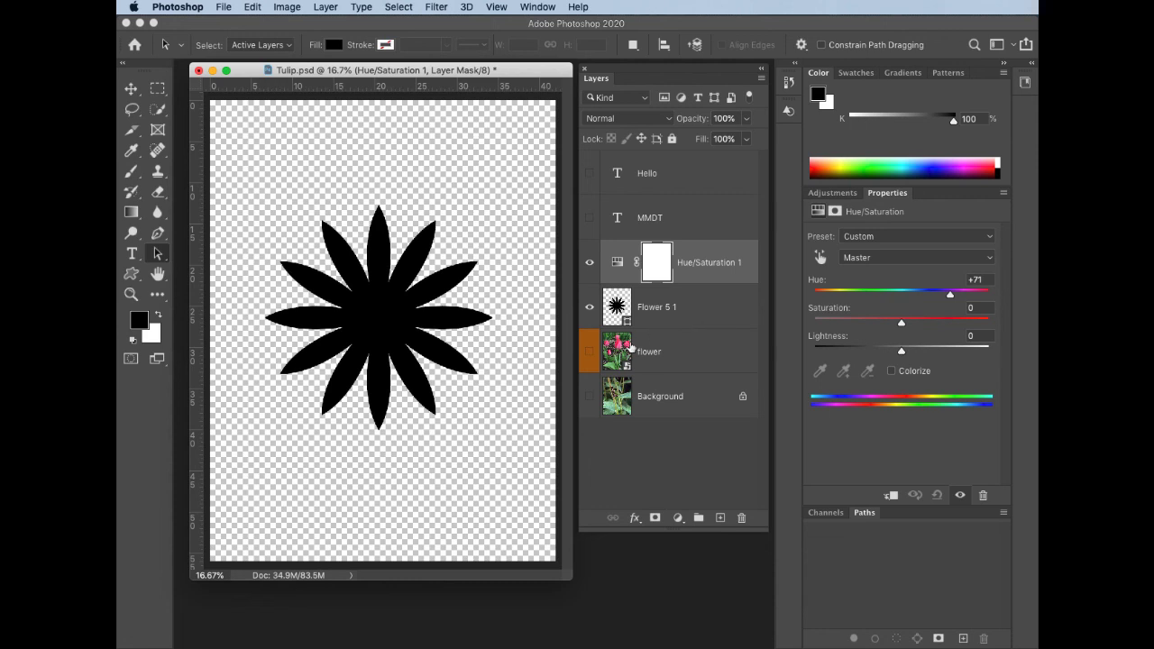
Show the Background layer and hide the flower shape layer to reveal the adjustment on the photo.
left_click(590, 397)
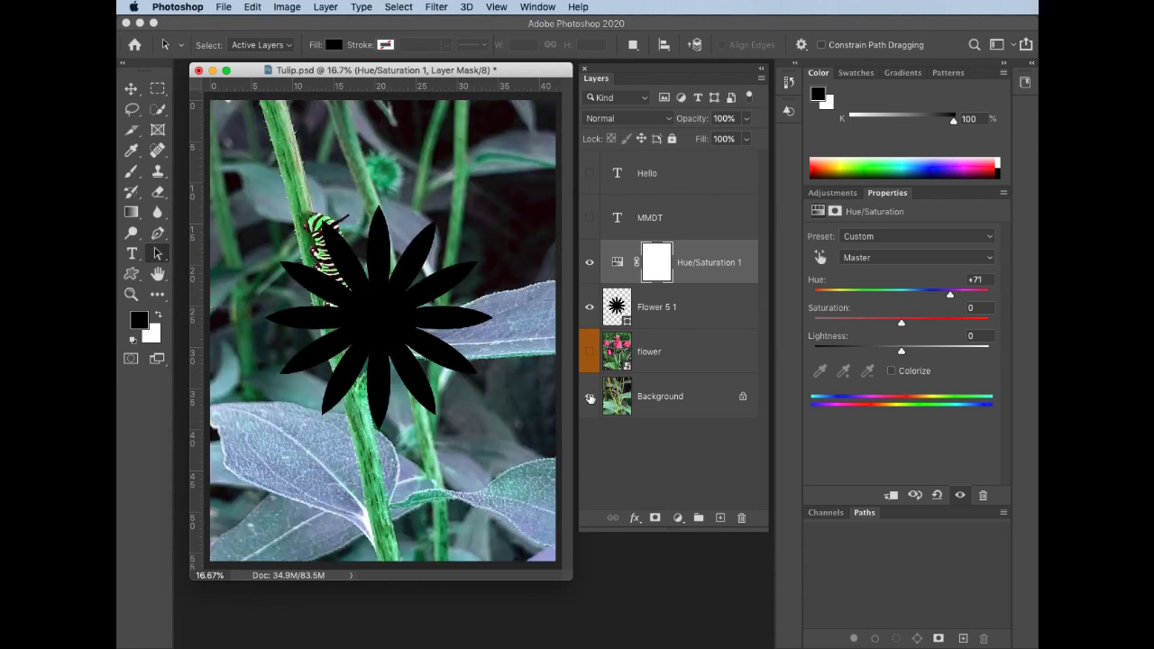
left_click(590, 306)
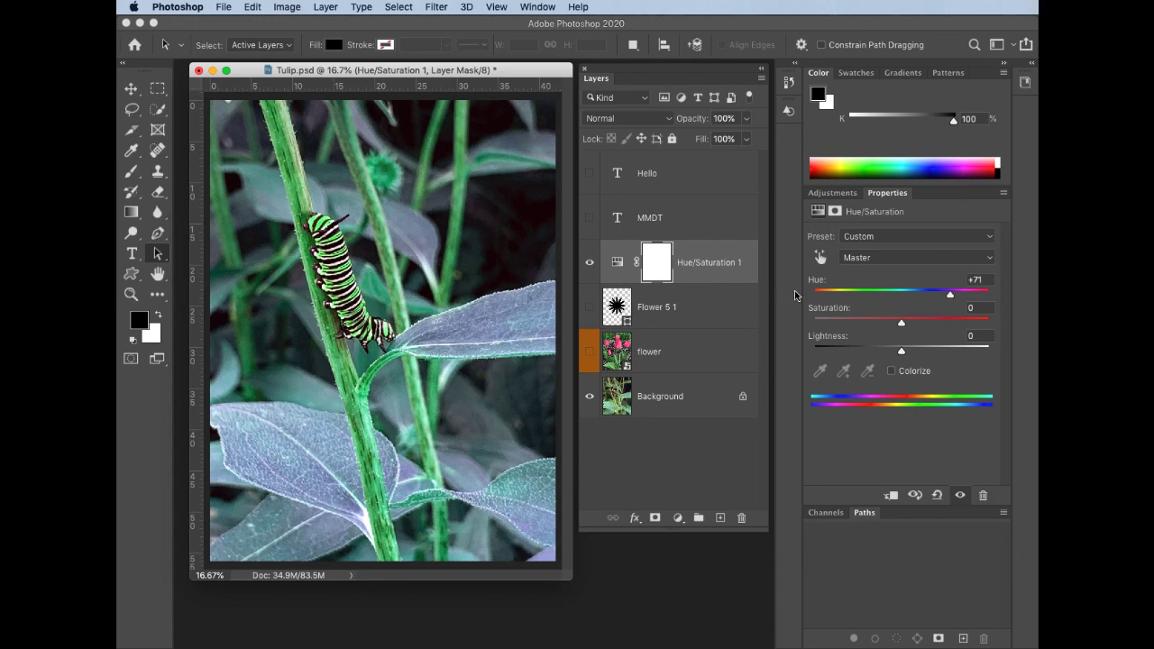
Shift the Hue/Saturation adjustment's Hue into negative values and finally set it to +168.
left_click_drag(891, 301, 853, 303)
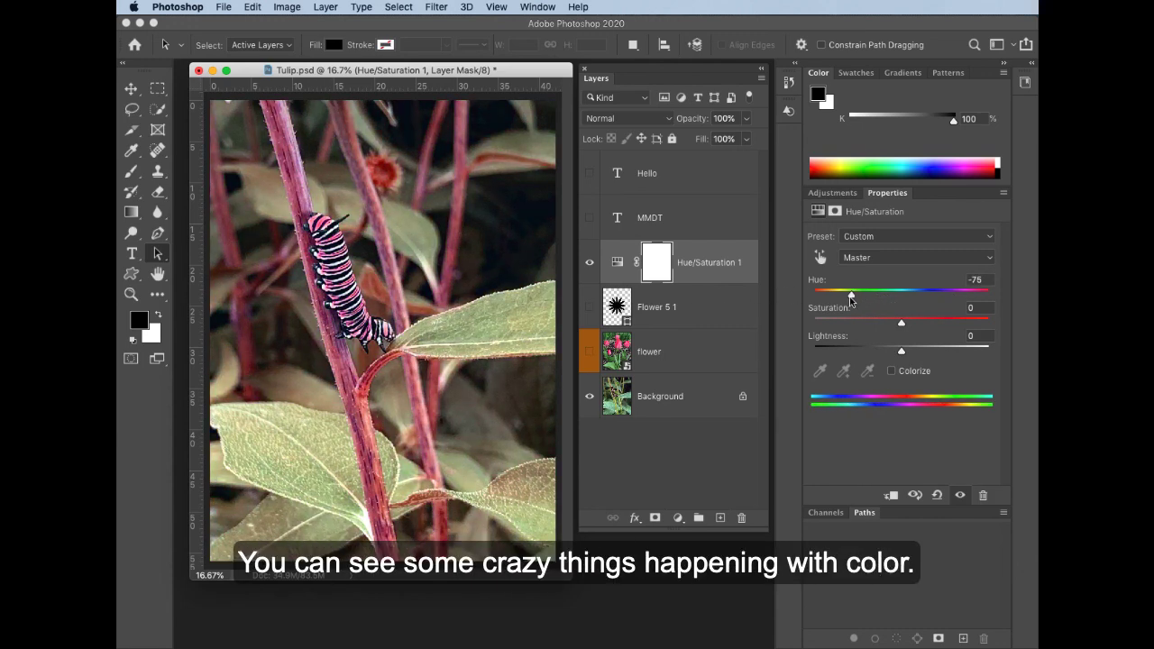
left_click_drag(854, 299, 986, 297)
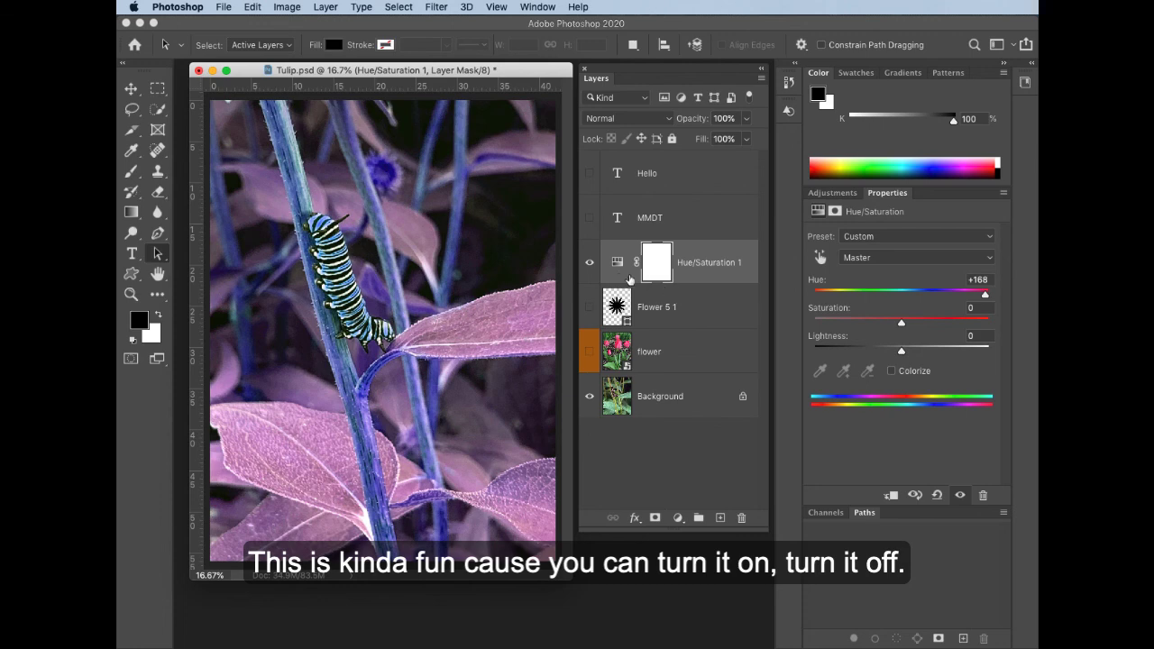
Hide the Hue/Saturation adjustment layer and make the Hello text layer visible and active.
left_click(589, 268)
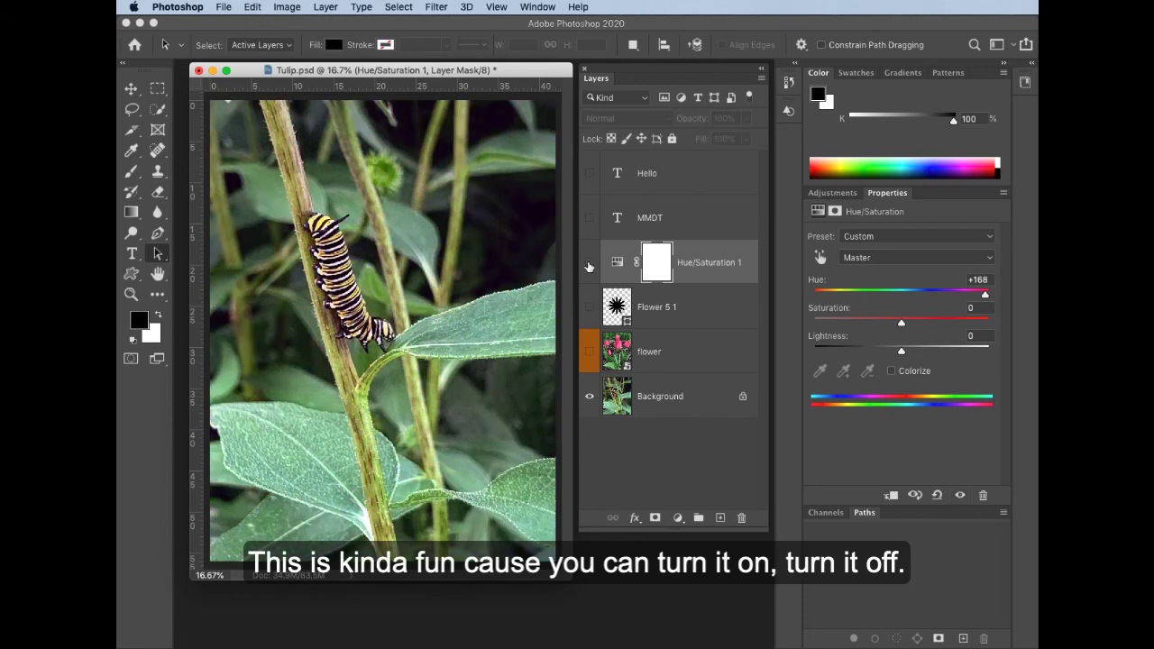
left_click(667, 184)
left_click(590, 175)
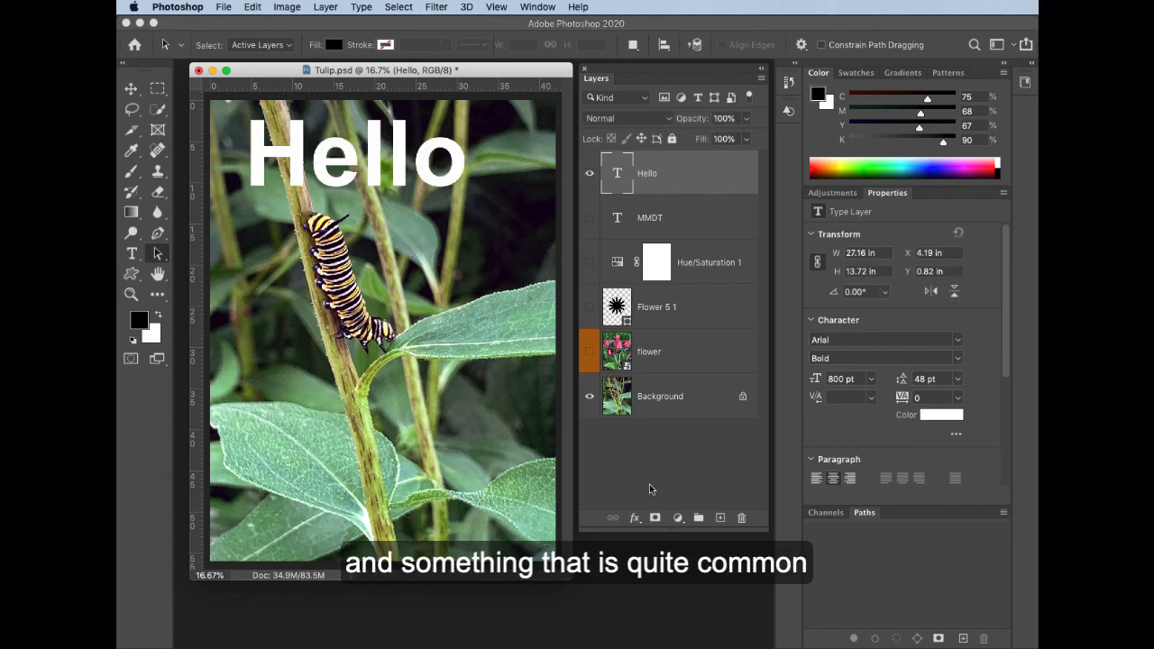
Add a drop shadow to the Hello text at a 111° angle and 89 px distance, and toggle its effects off and on.
left_click(636, 520)
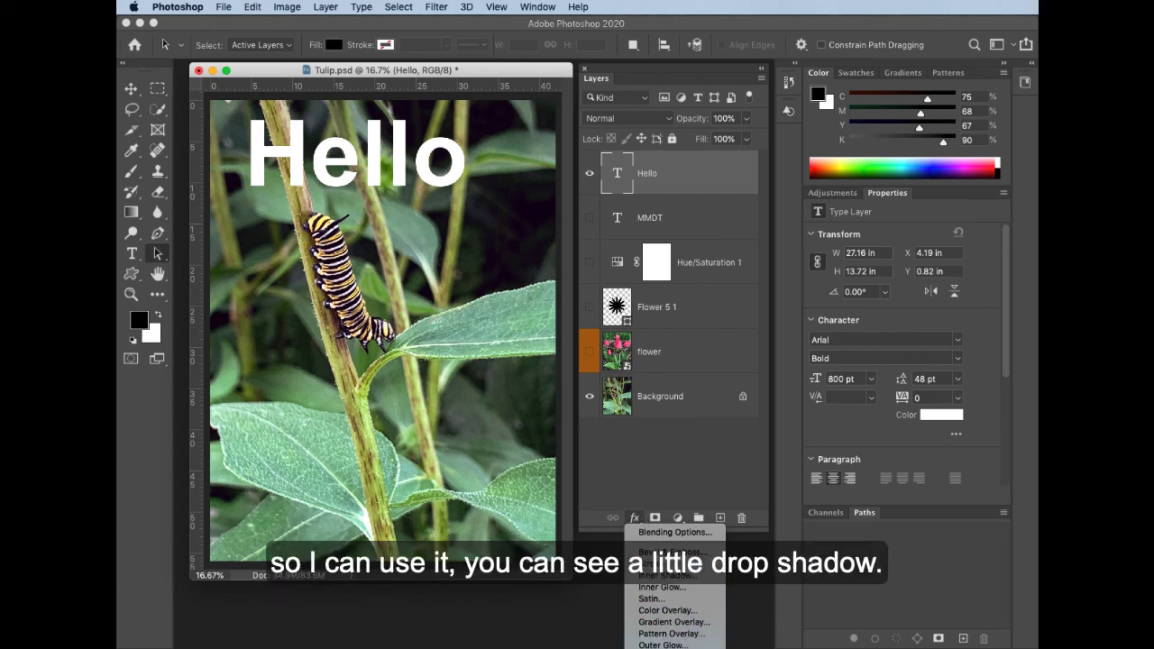
left_click(674, 647)
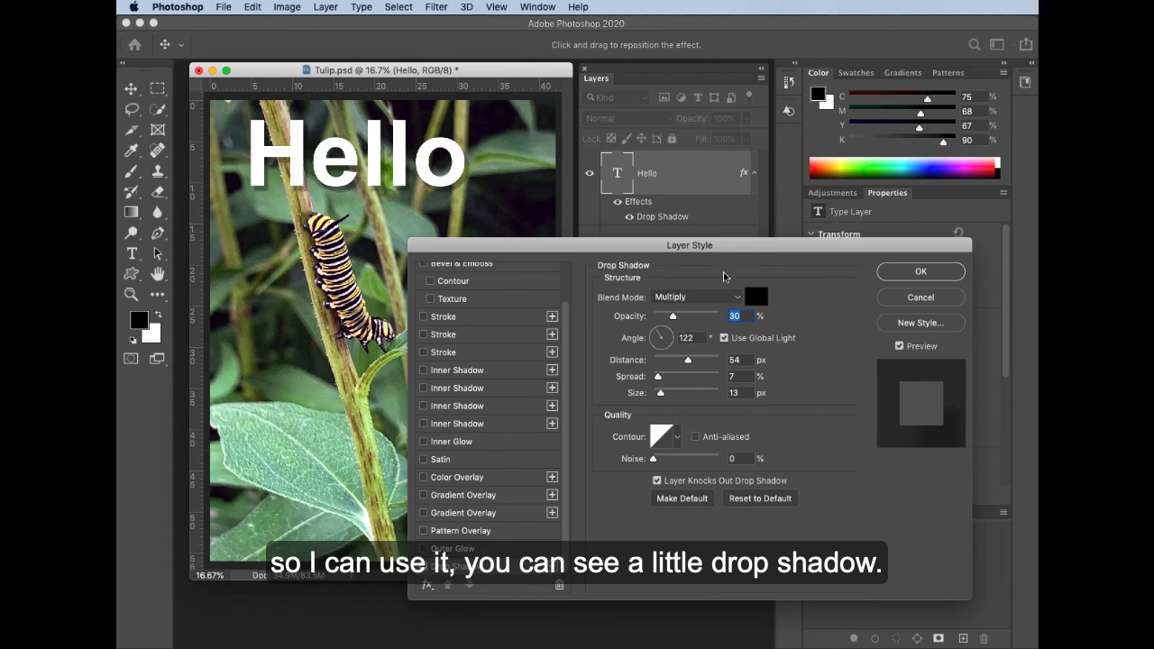
mouse_move(741, 253)
left_mouse_down()
mouse_move(722, 260)
mouse_move(734, 251)
left_mouse_up()
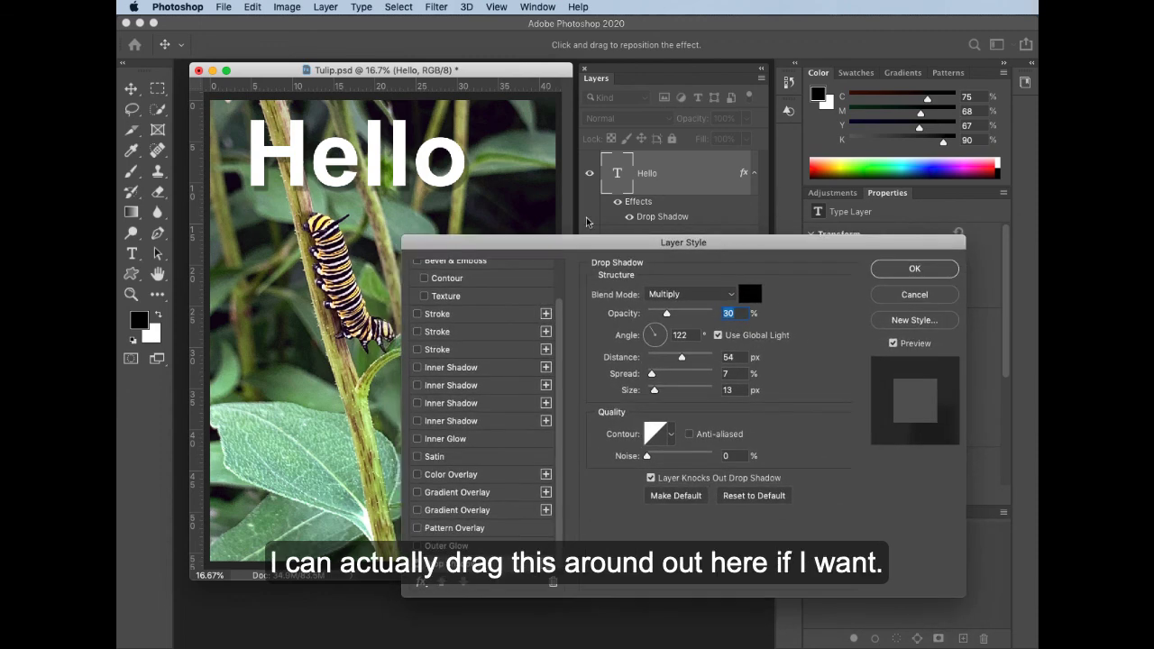
left_click_drag(468, 191, 463, 191)
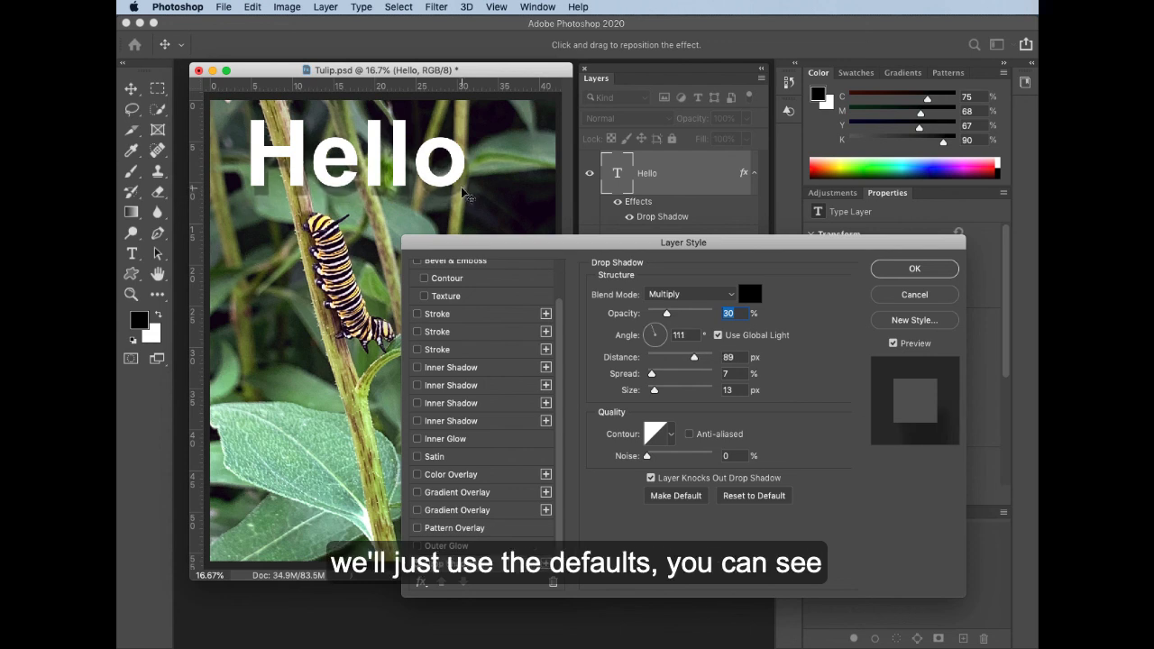
left_click(913, 270)
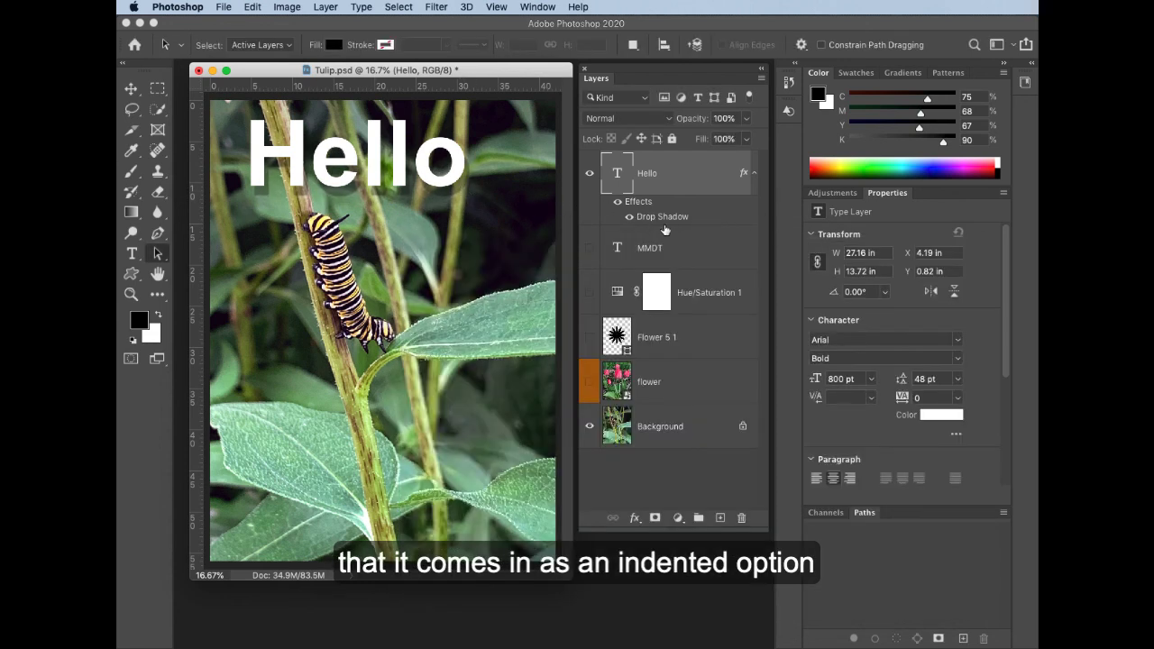
left_click(617, 204)
left_click(617, 204)
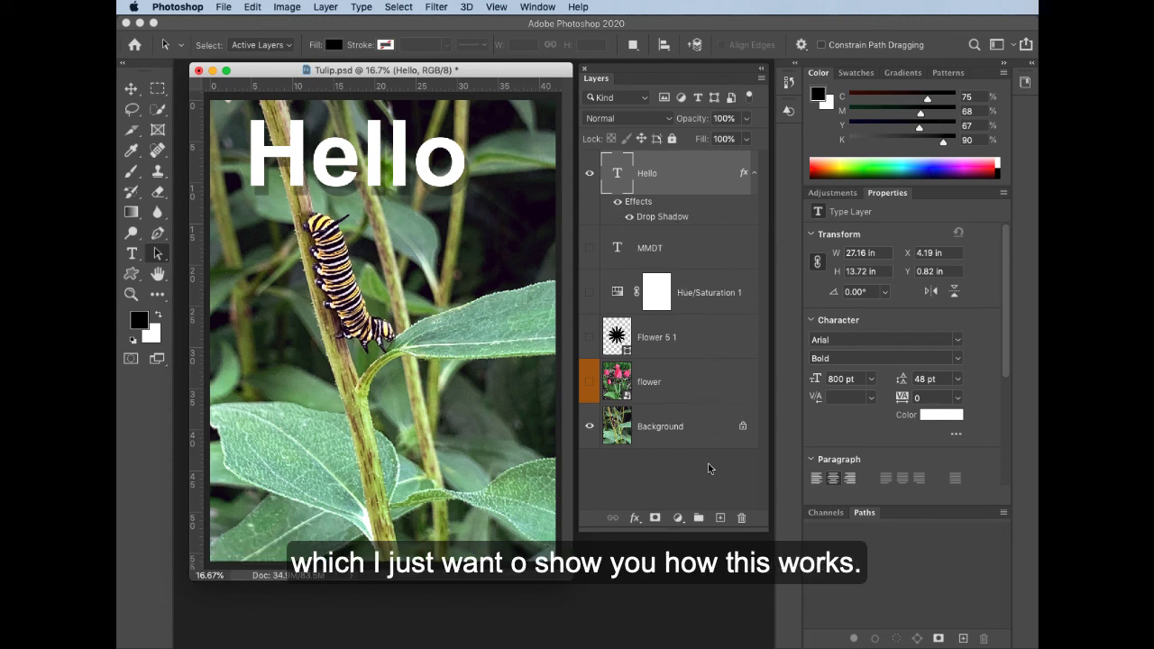
Show the flower photo layer above the Background and add a white layer mask to it.
left_click(688, 387)
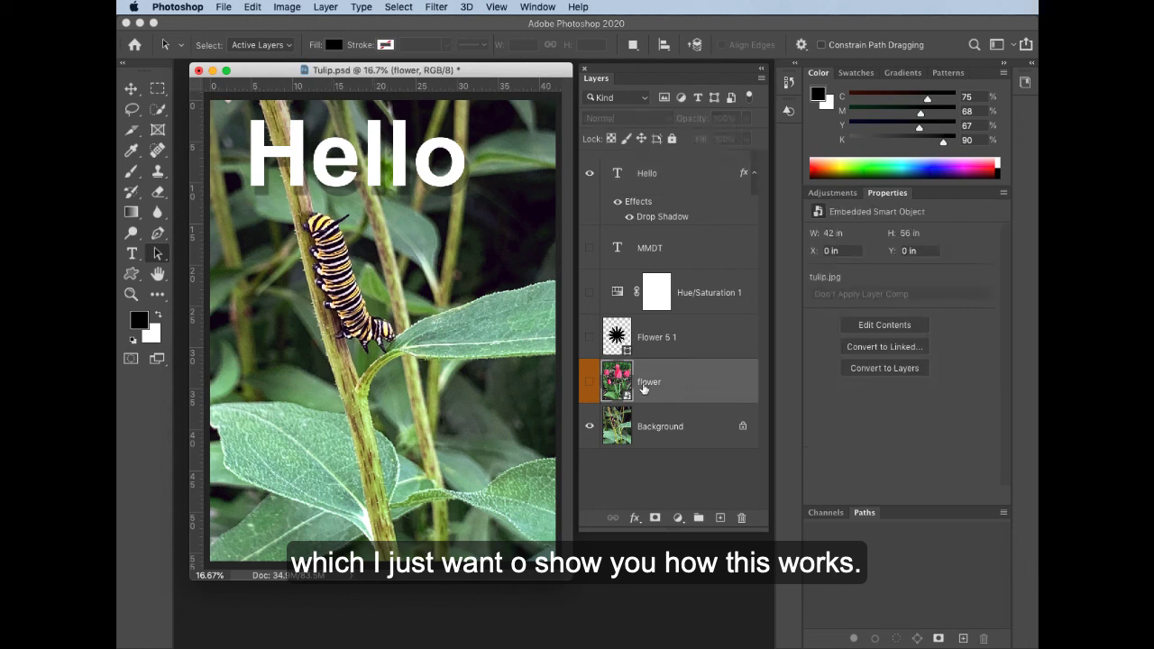
left_click(589, 386)
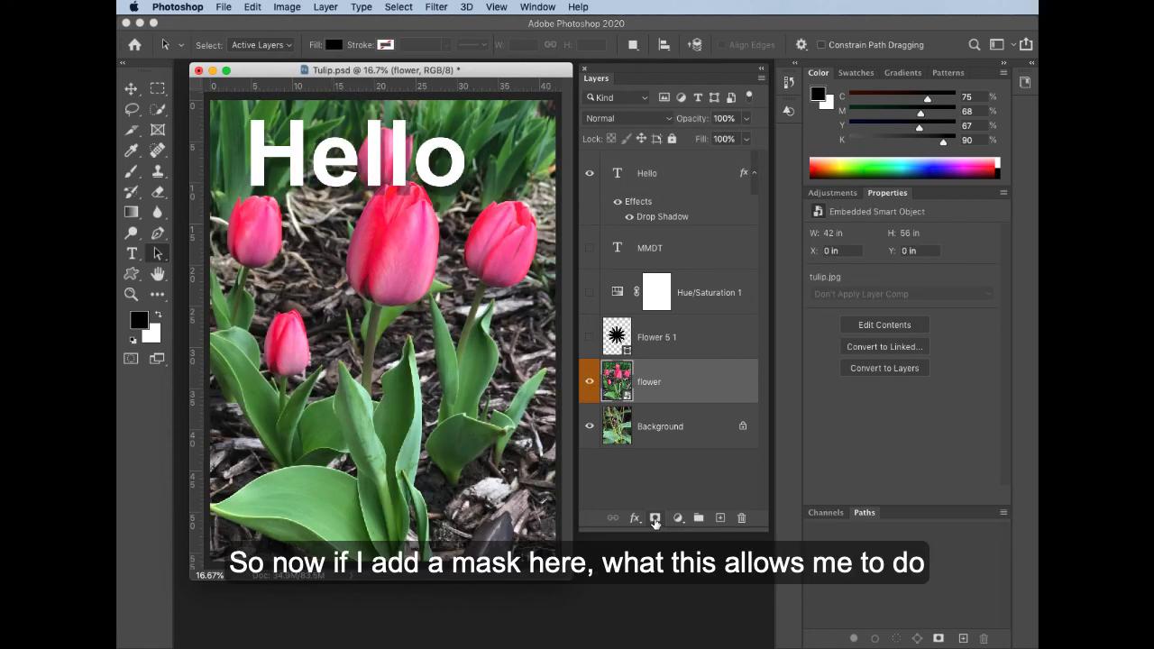
left_click(655, 520)
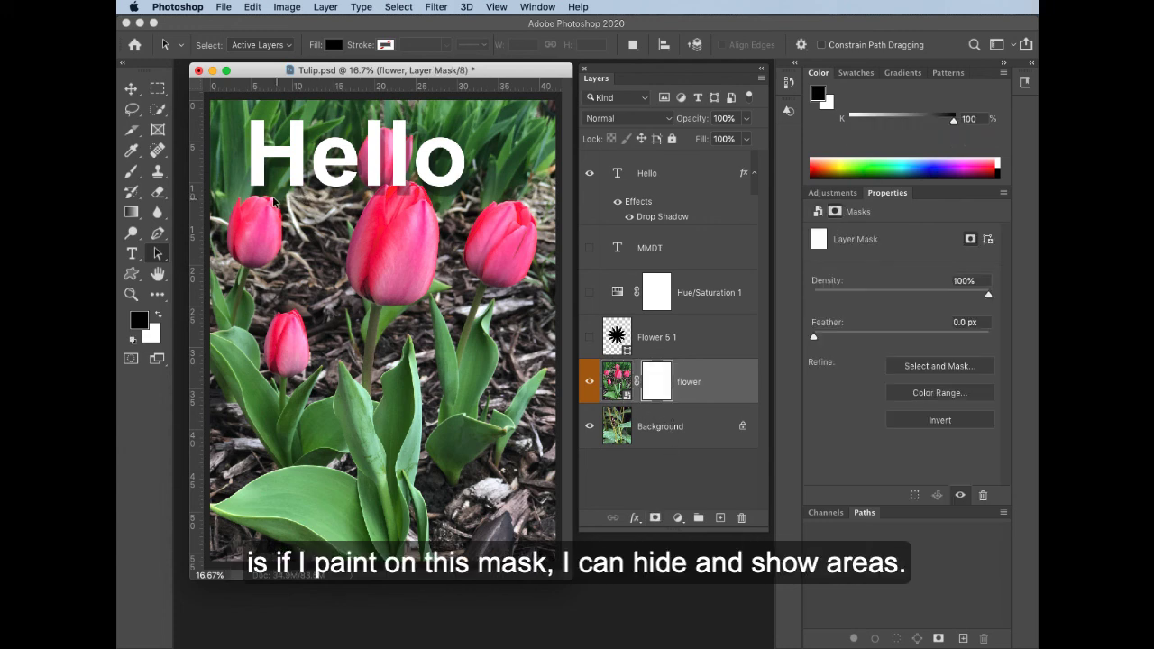
Paint one black dab with a 2100 px brush on the flower layer's mask over the central tulip, and switch to the Move tool.
left_click(133, 177)
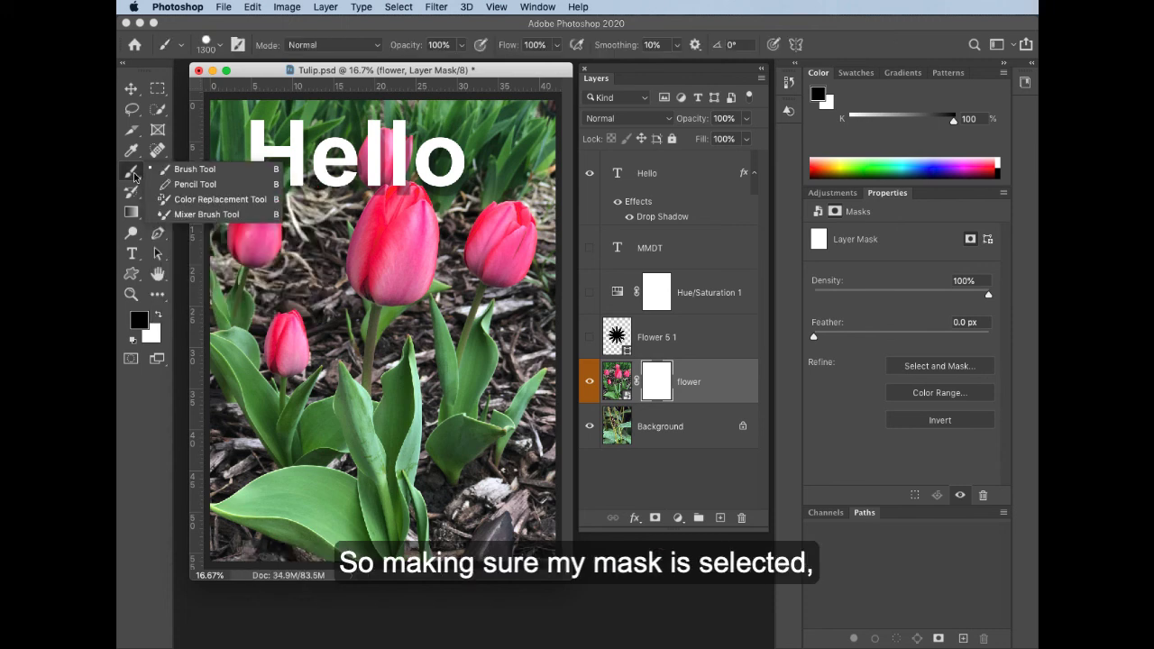
left_click(185, 169)
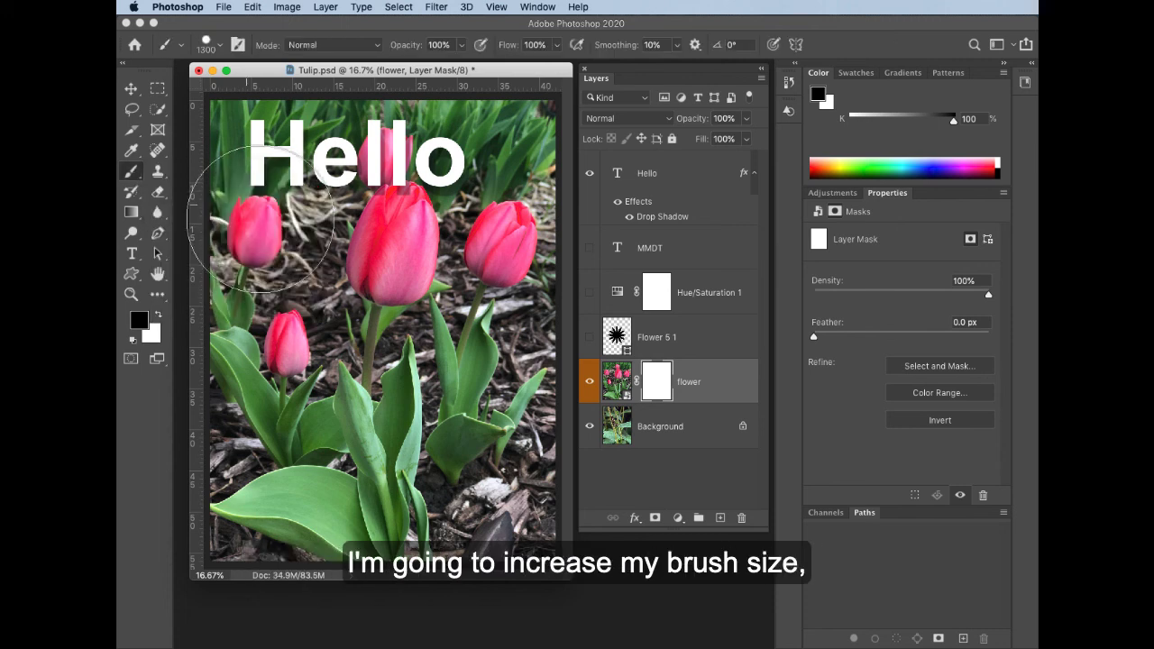
key("bracketright")
key("bracketright")
key("bracketright")
key("bracketright")
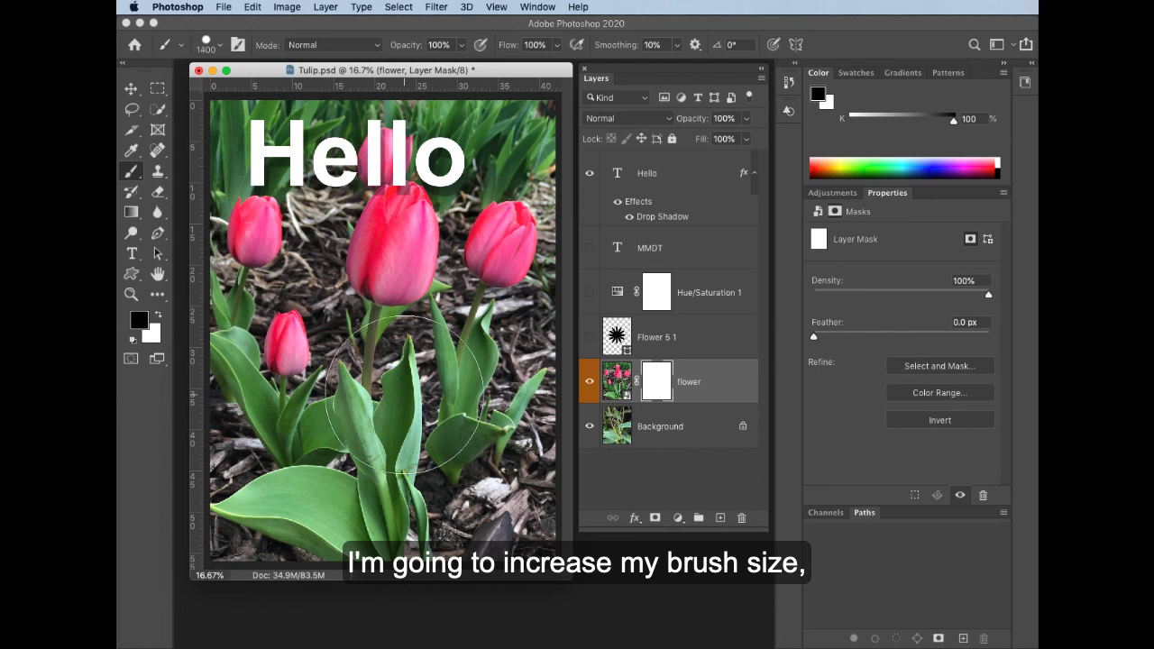
key("bracketright")
key("bracketright")
key("bracketright")
key("bracketright")
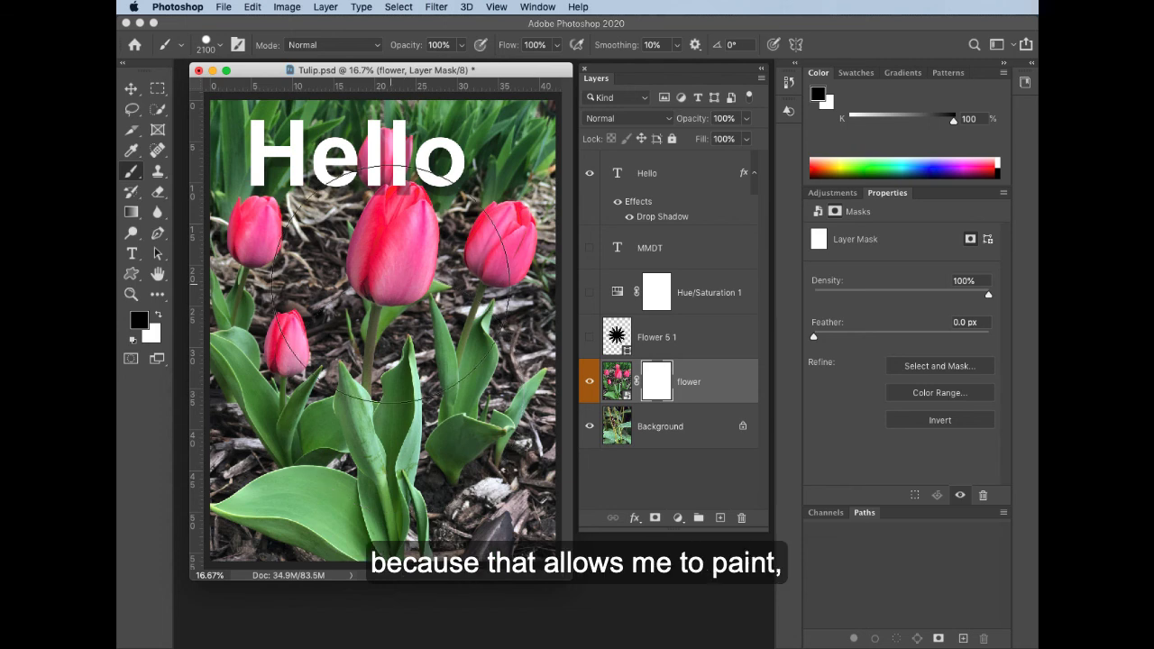
left_click(391, 285)
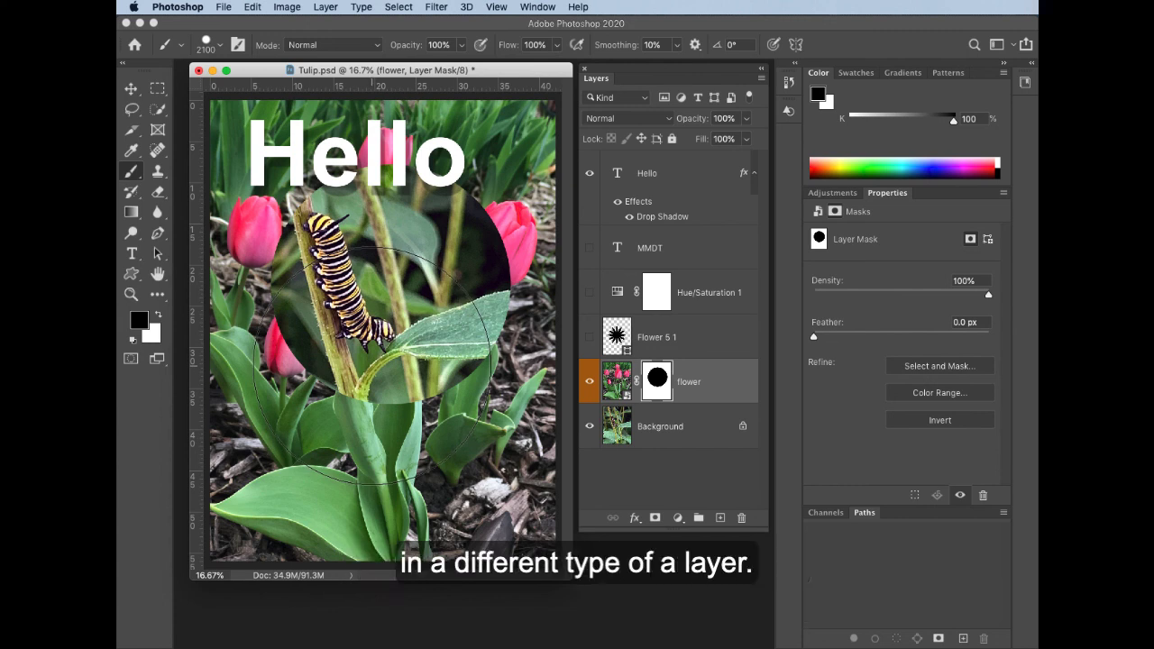
left_click(131, 91)
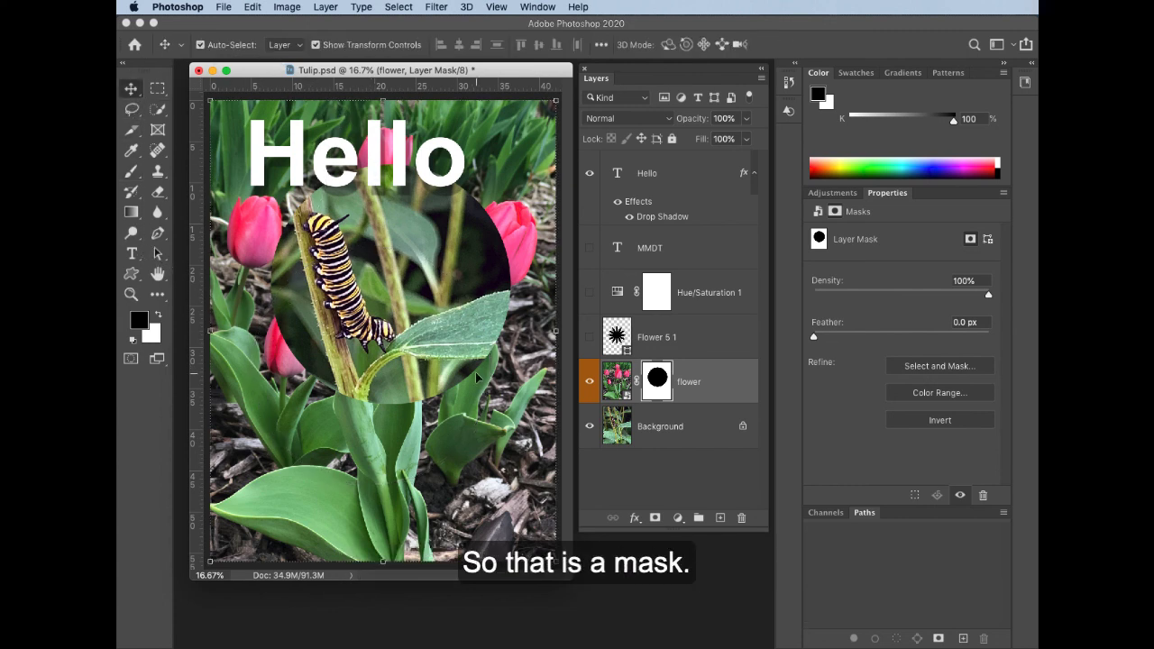
mouse_move(478, 380)
left_mouse_down()
mouse_move(478, 401)
mouse_move(480, 378)
left_mouse_up()
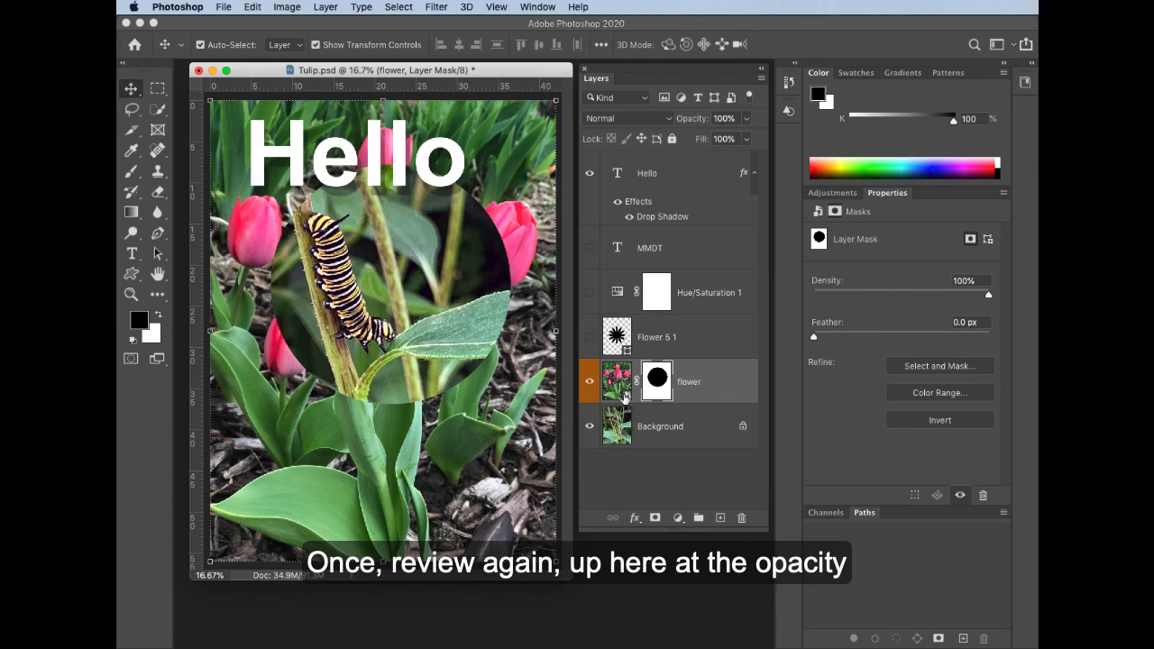
Toggle the masked flower layer off and on, and try its opacity slider, leaving it at 100%.
left_click(646, 417)
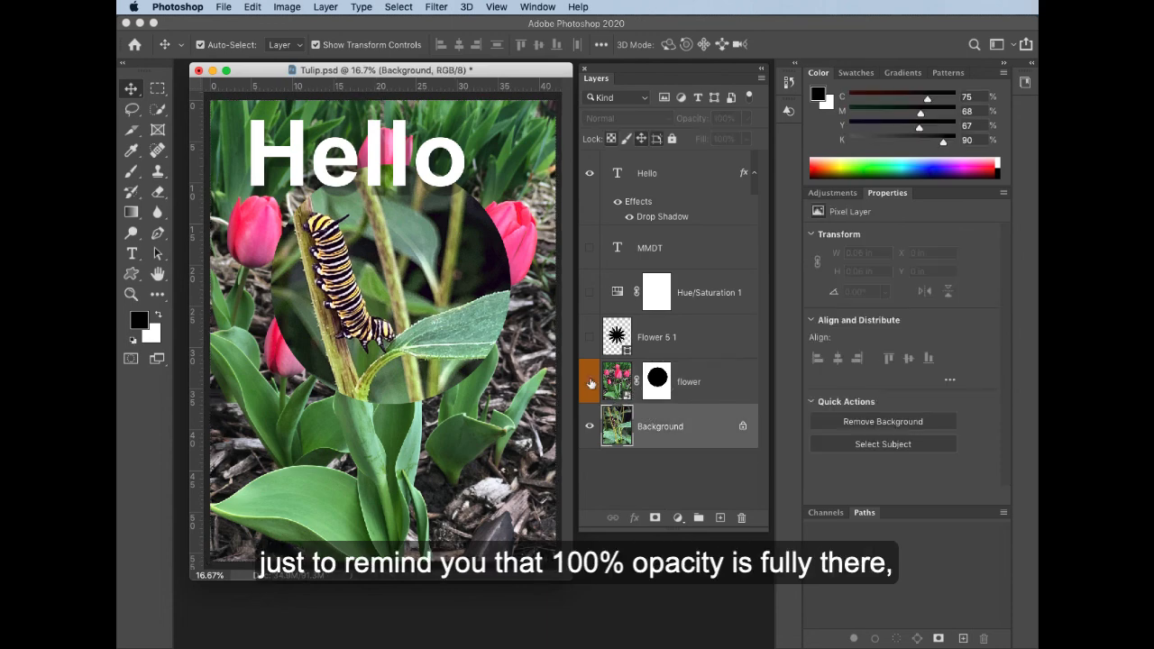
left_click(590, 382)
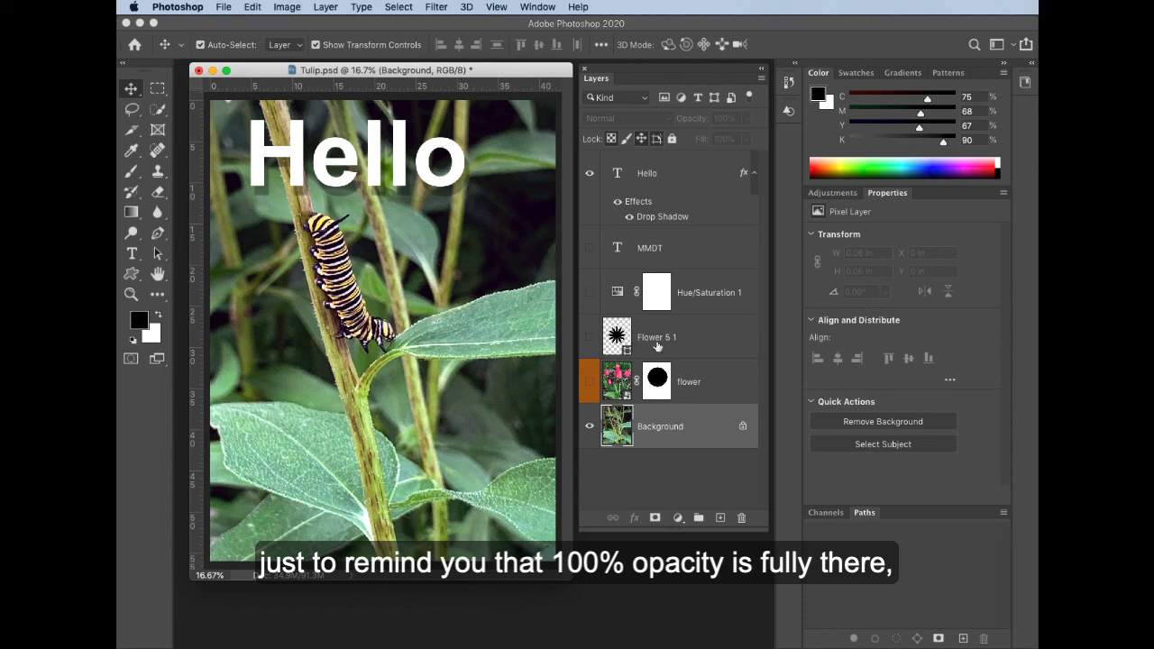
left_click(700, 393)
left_click(590, 384)
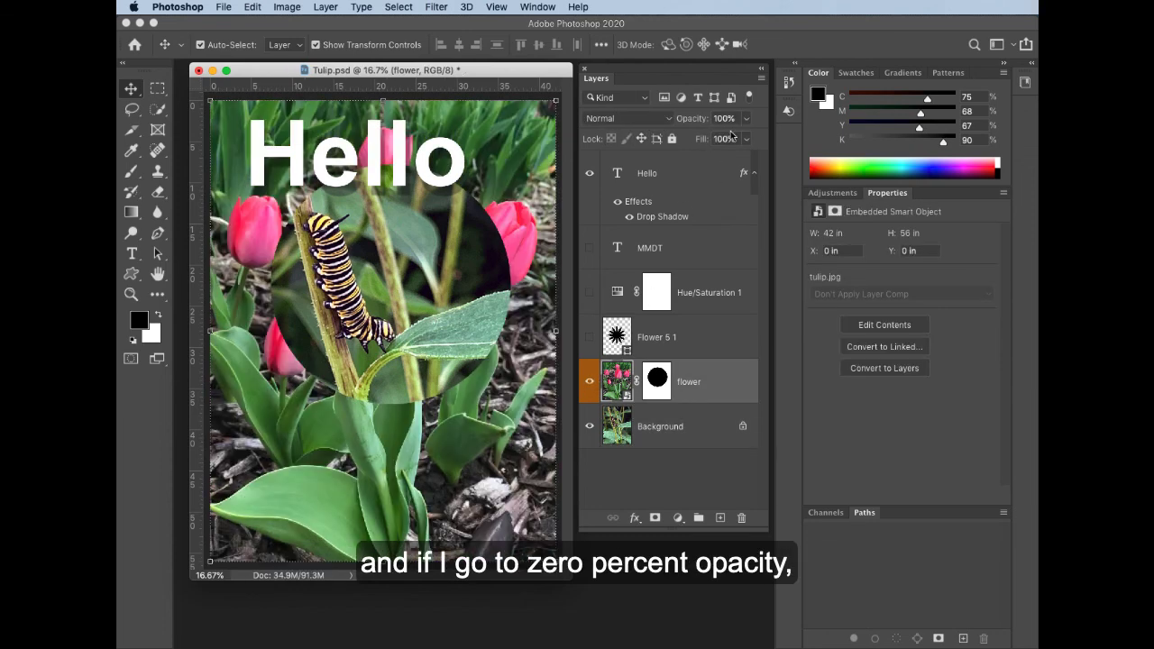
left_click(745, 120)
mouse_move(746, 139)
left_mouse_down()
mouse_move(675, 142)
mouse_move(729, 138)
left_mouse_up()
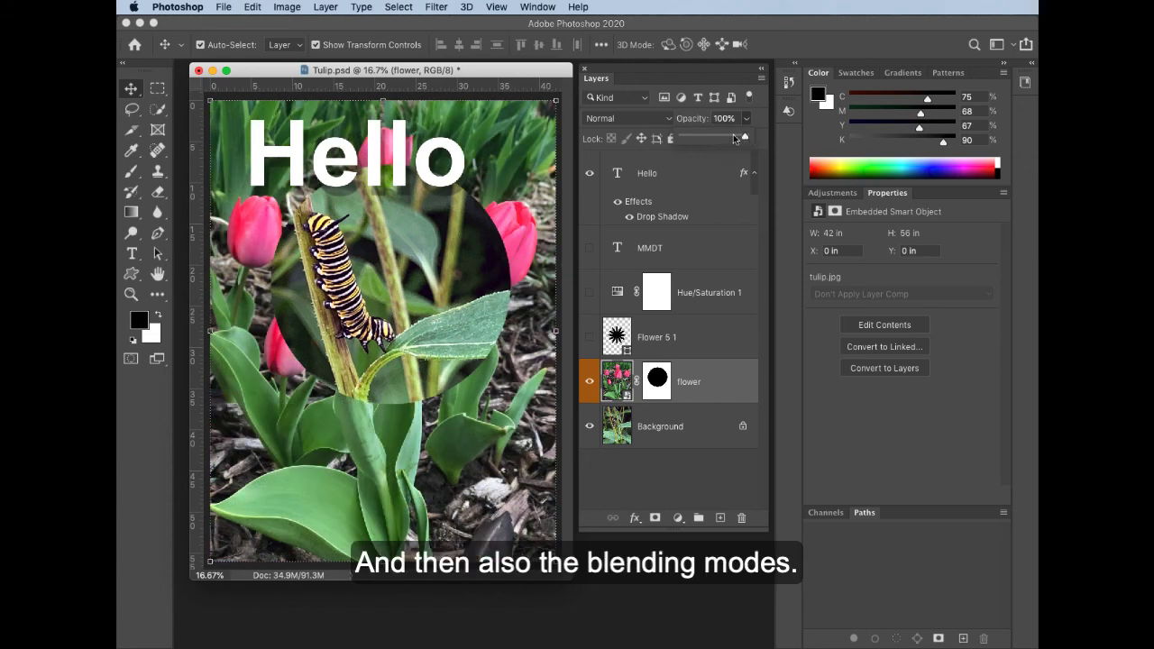
Try the Overlay blending mode on the flower layer and return it to Normal.
left_click(671, 117)
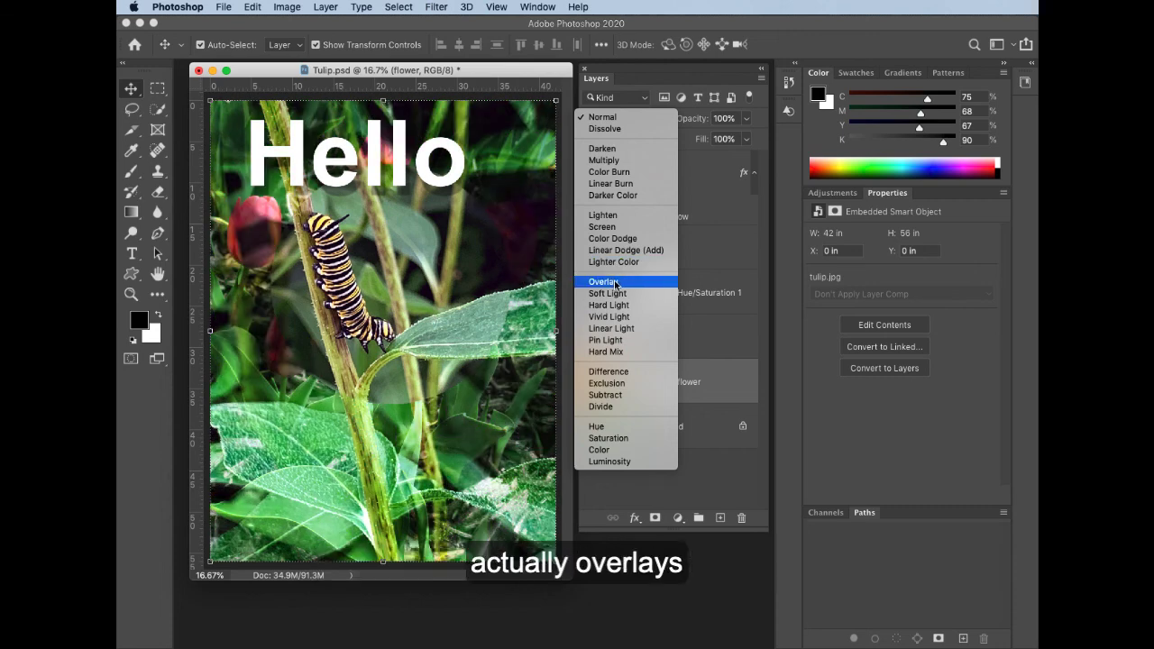
left_click(617, 284)
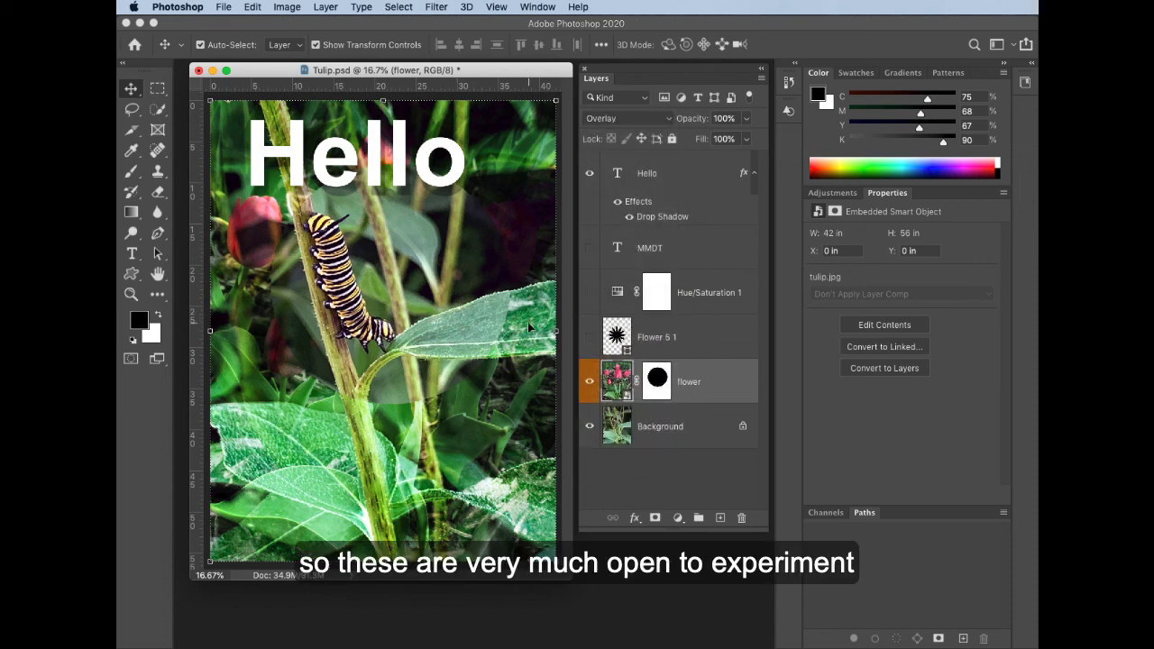
left_click(670, 119)
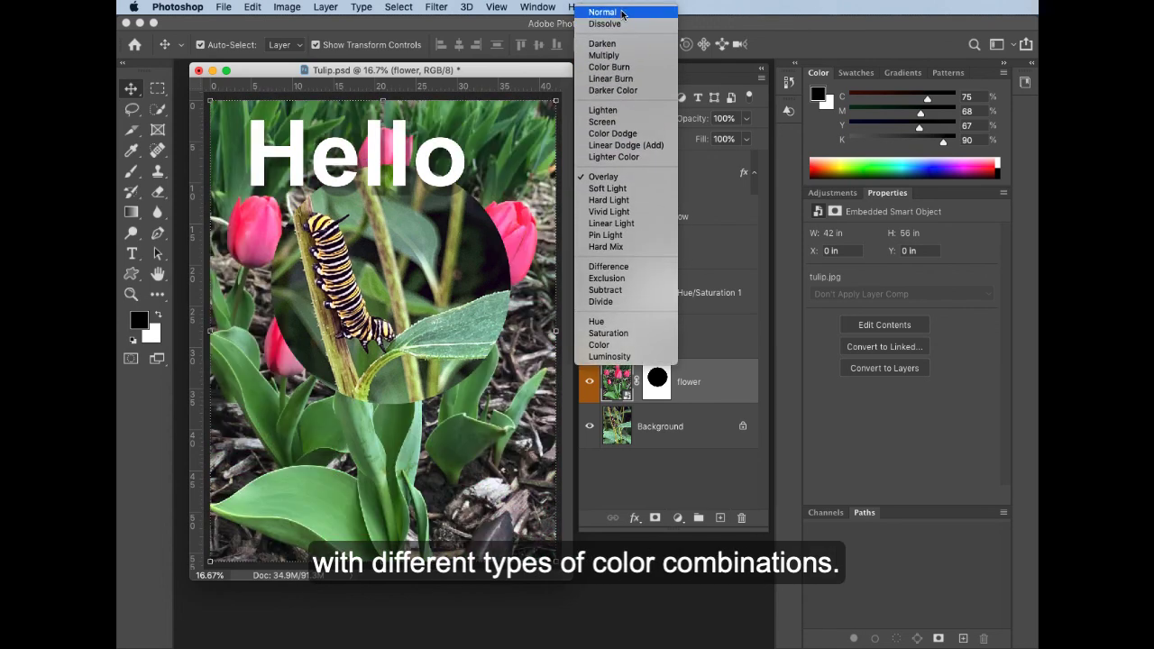
left_click(602, 12)
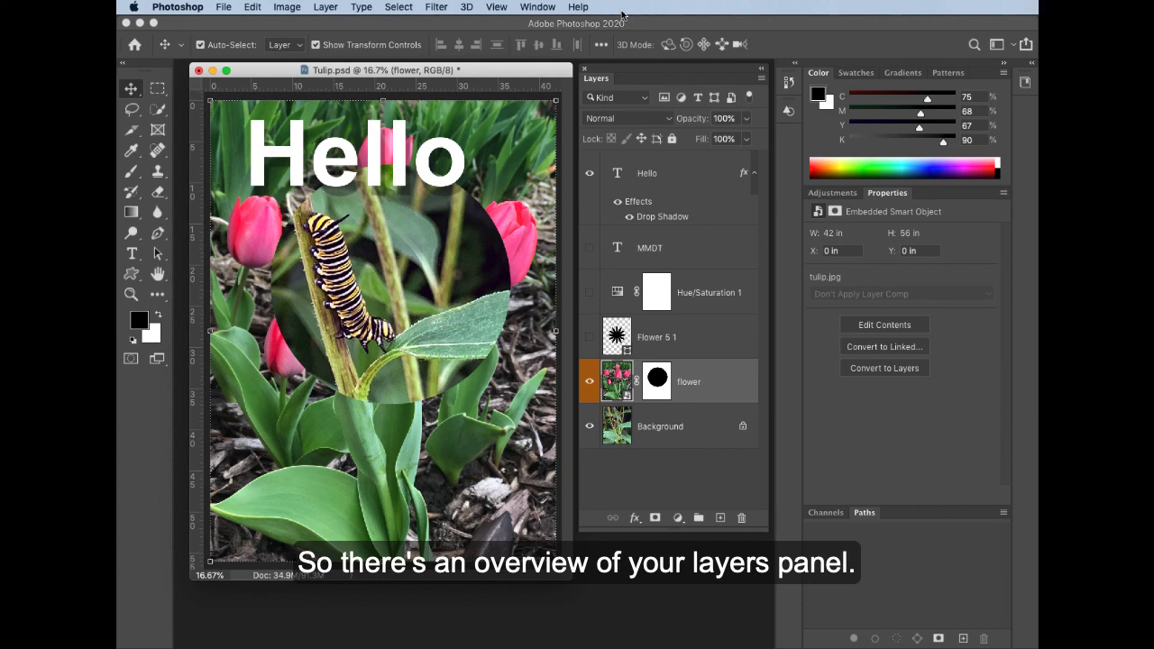